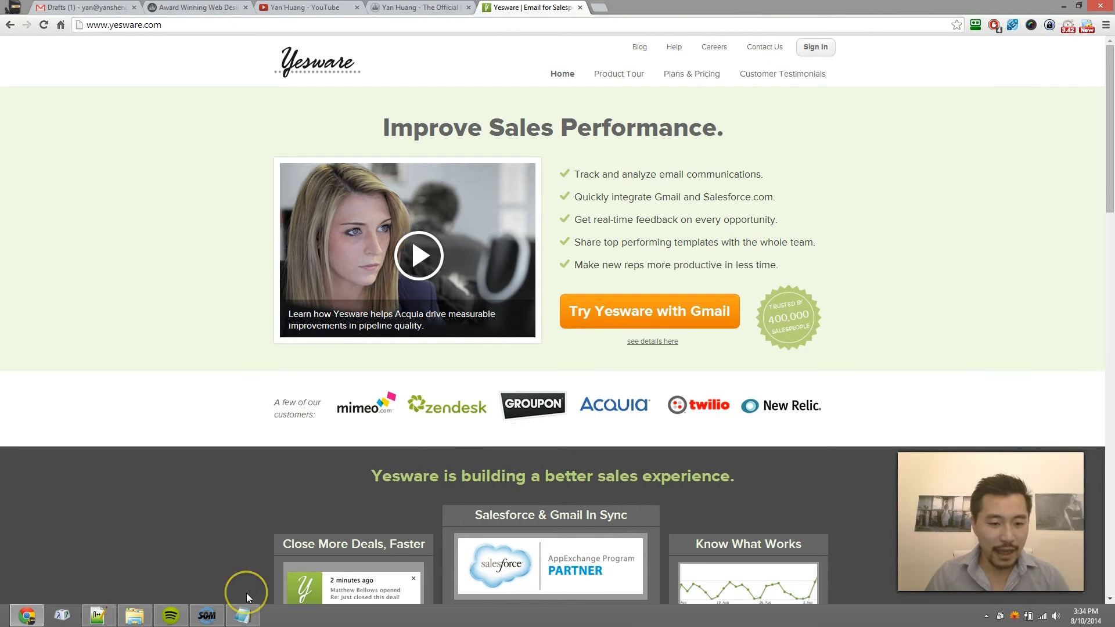
# Close the open hosts file Notepad window.
pyautogui.click(243, 616)
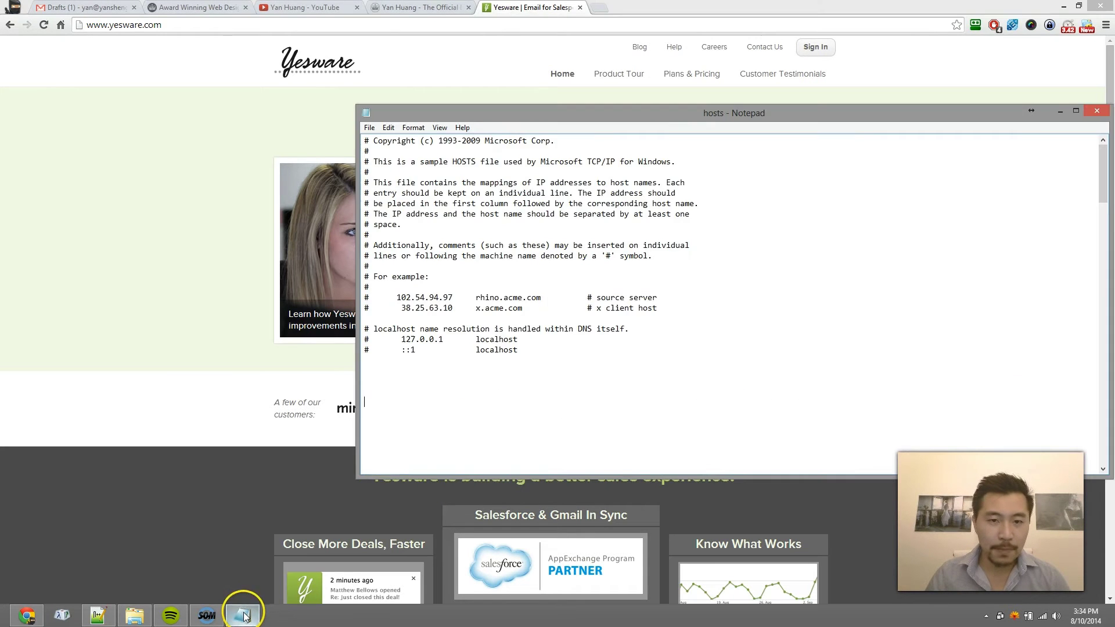
pyautogui.click(386, 483)
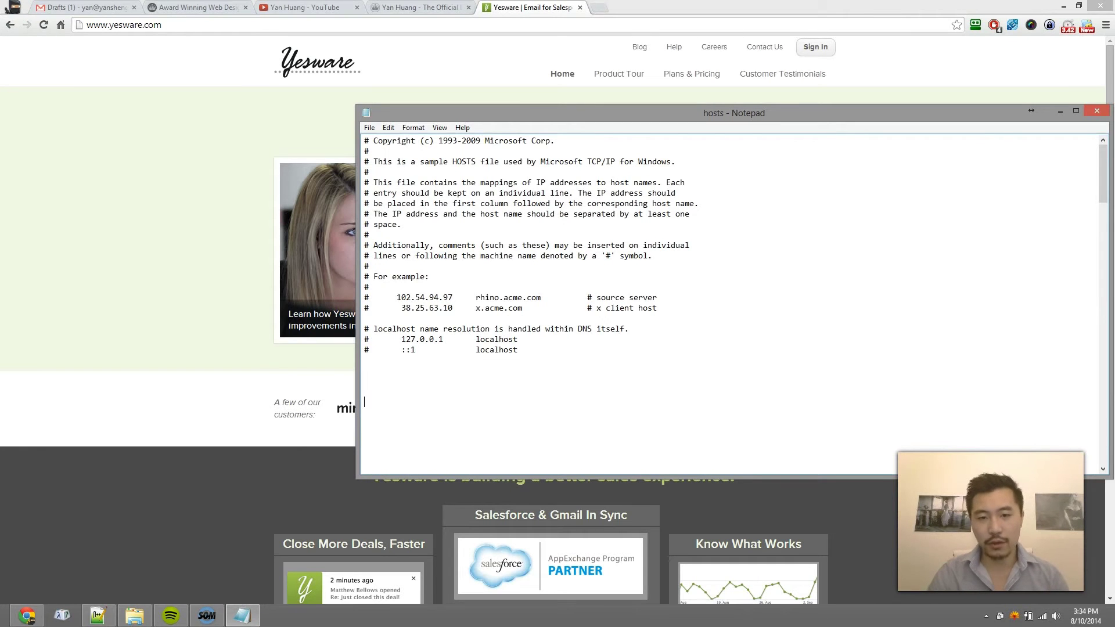
pyautogui.click(1091, 112)
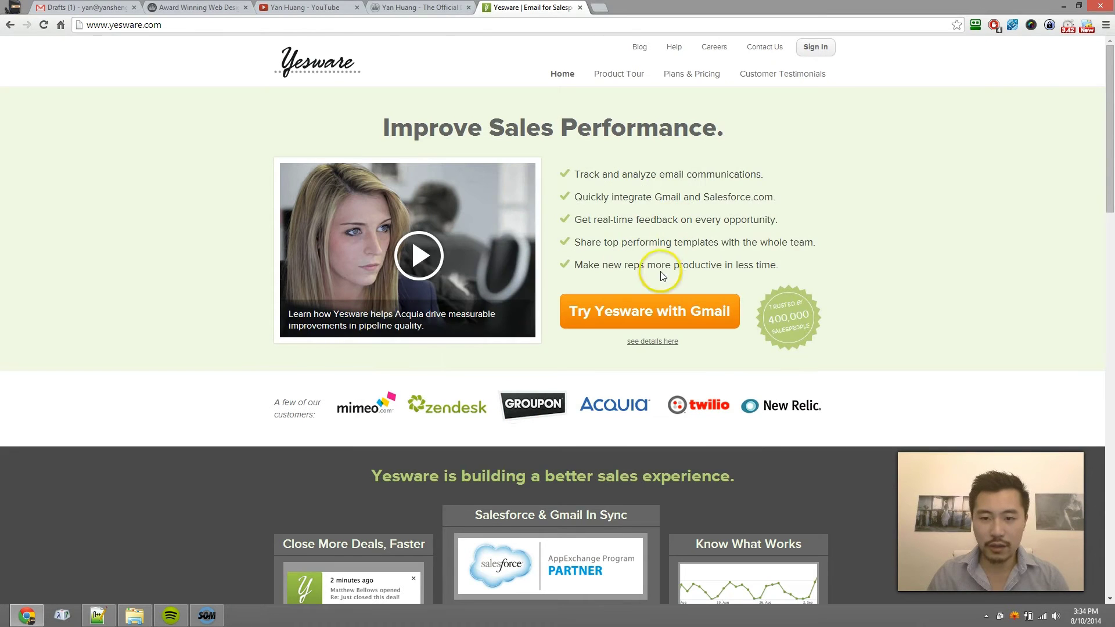
# Search for notepad and launch it with administrator rights.
pyautogui.moveTo(1109, 617)
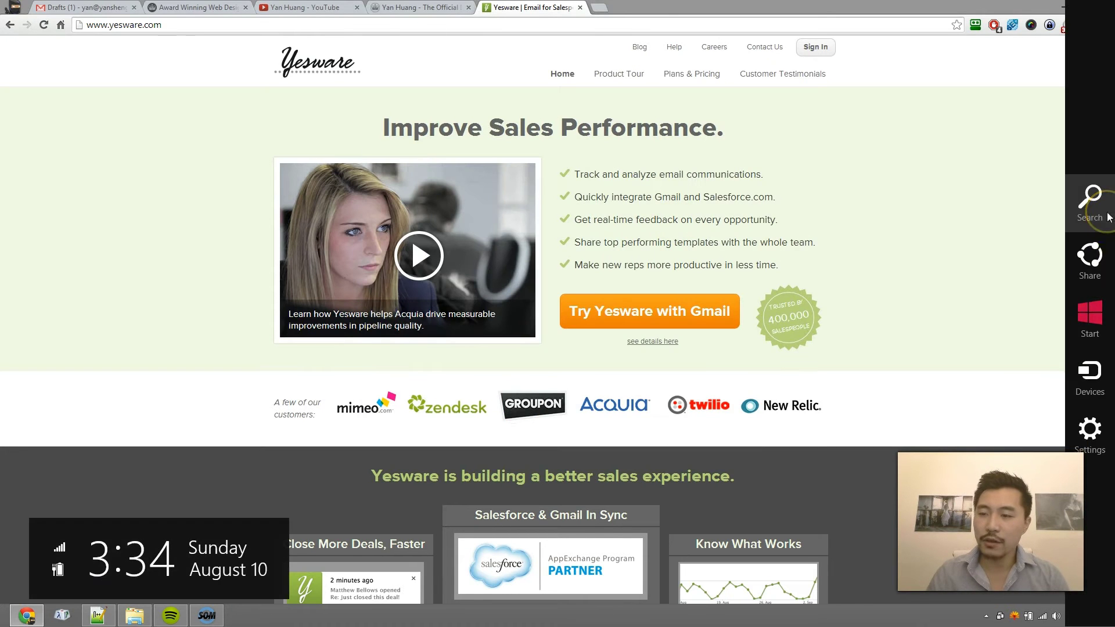
pyautogui.click(1107, 218)
pyautogui.write('notepad')
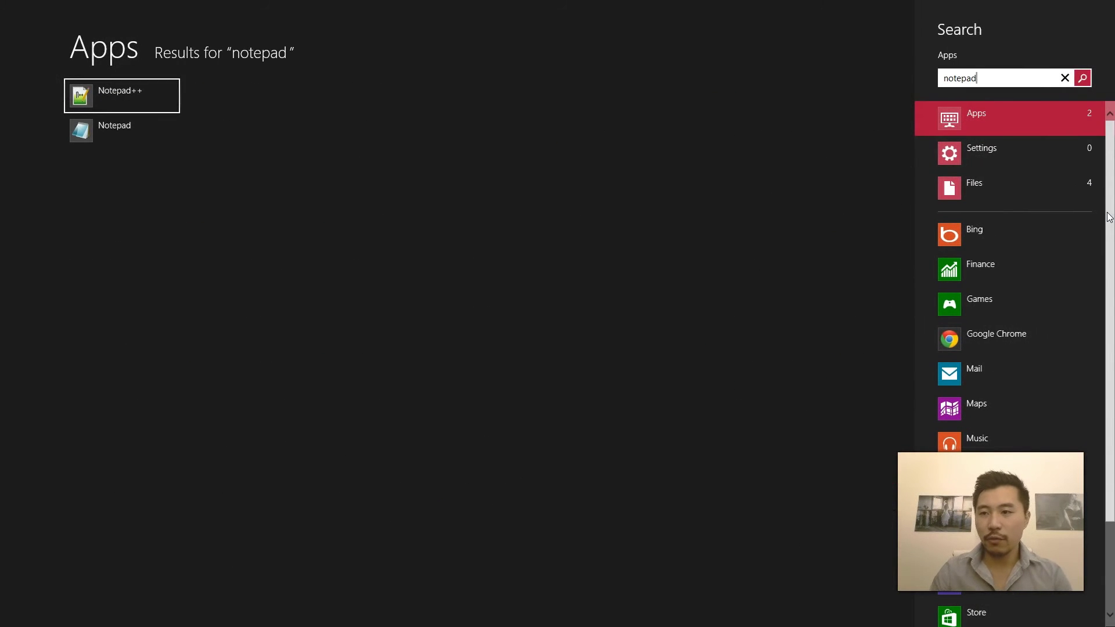
pyautogui.click(1033, 152)
pyautogui.rightClick(143, 125)
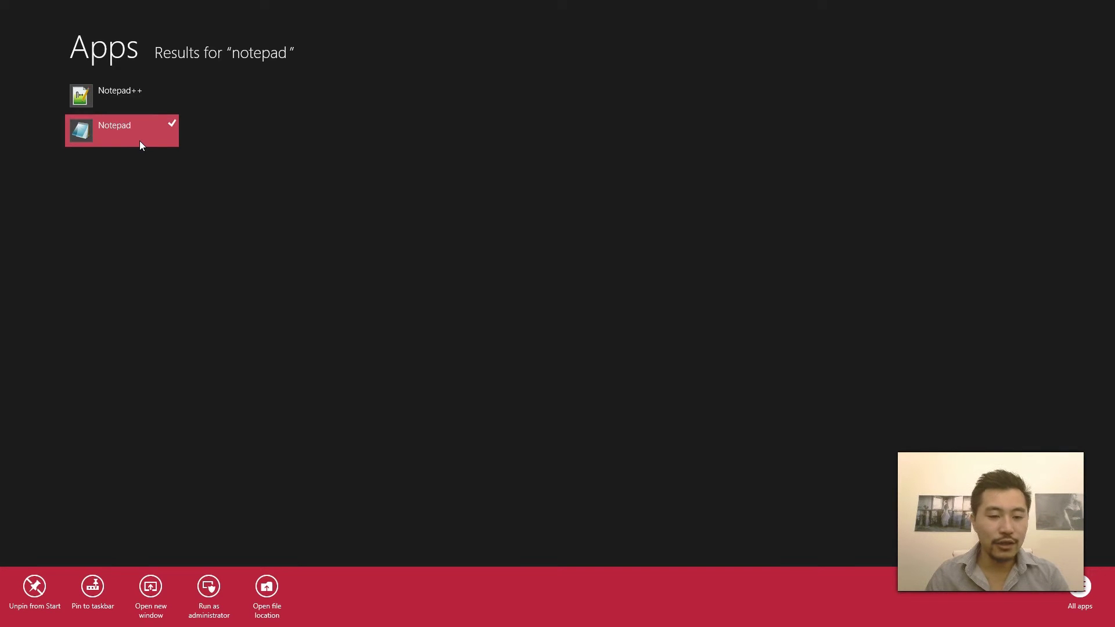
pyautogui.click(209, 587)
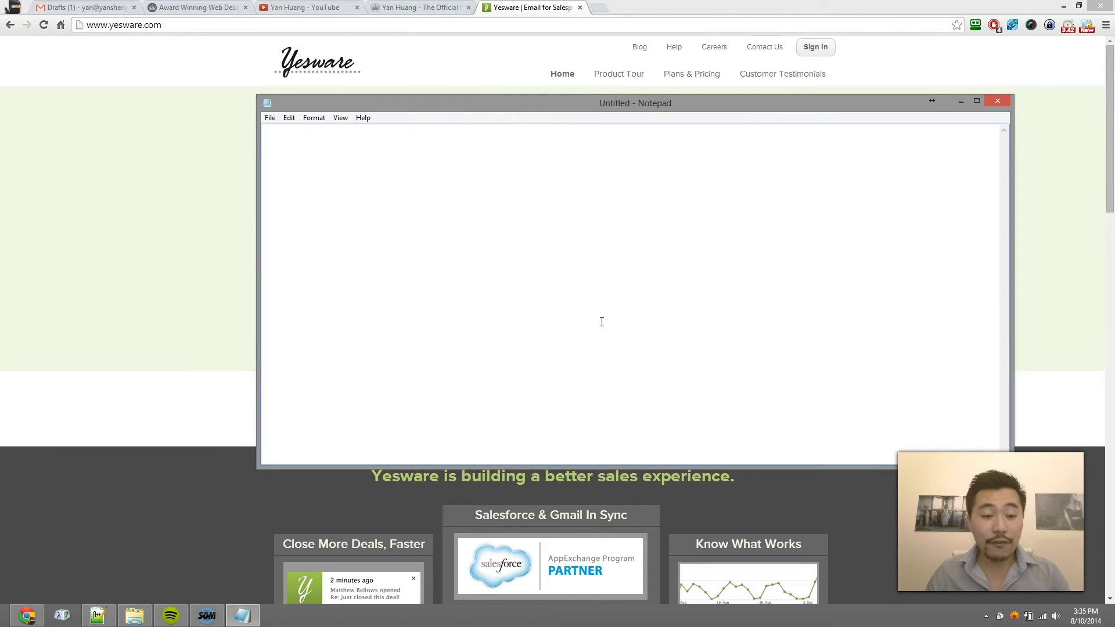
# Review the app.yesware.com line in the Notepad++ note, then switch to the Gmail Drafts tab.
pyautogui.click(250, 398)
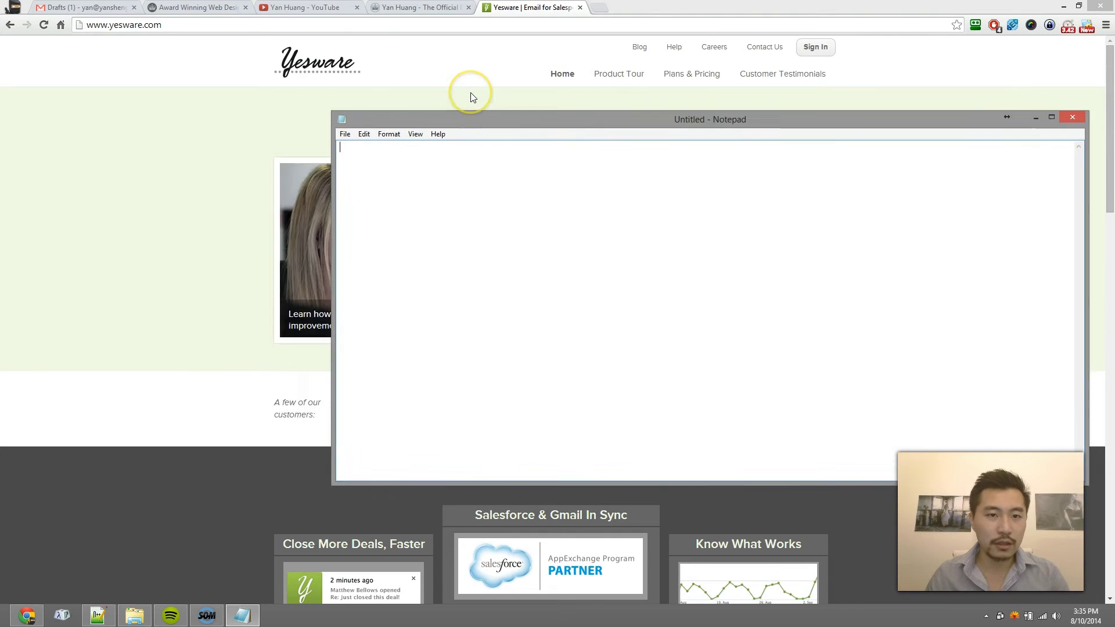
pyautogui.click(209, 207)
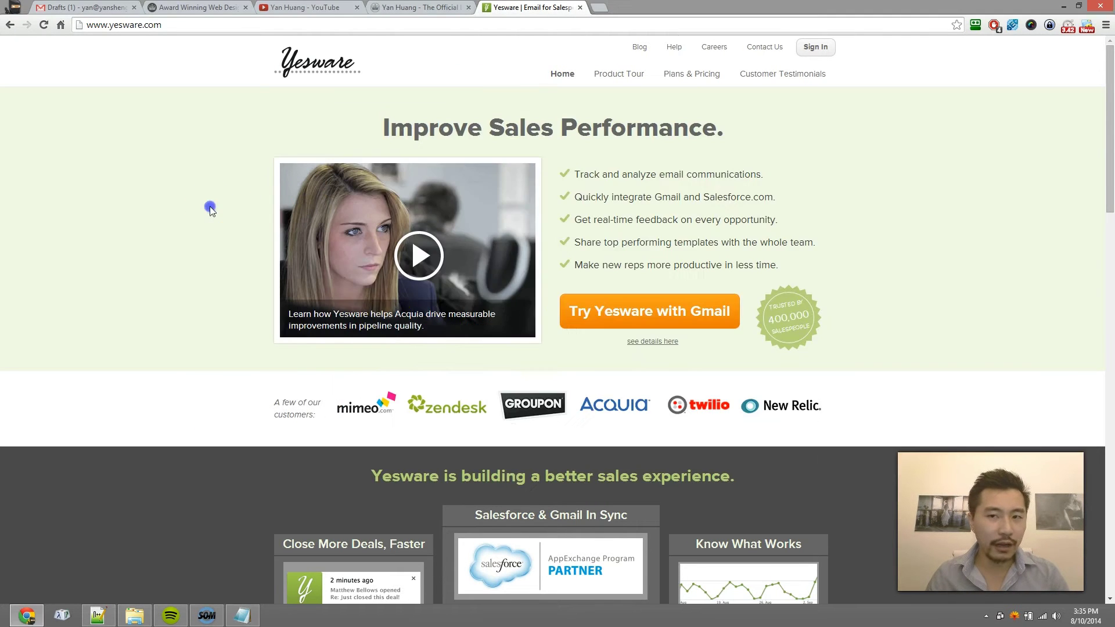
pyautogui.click(107, 600)
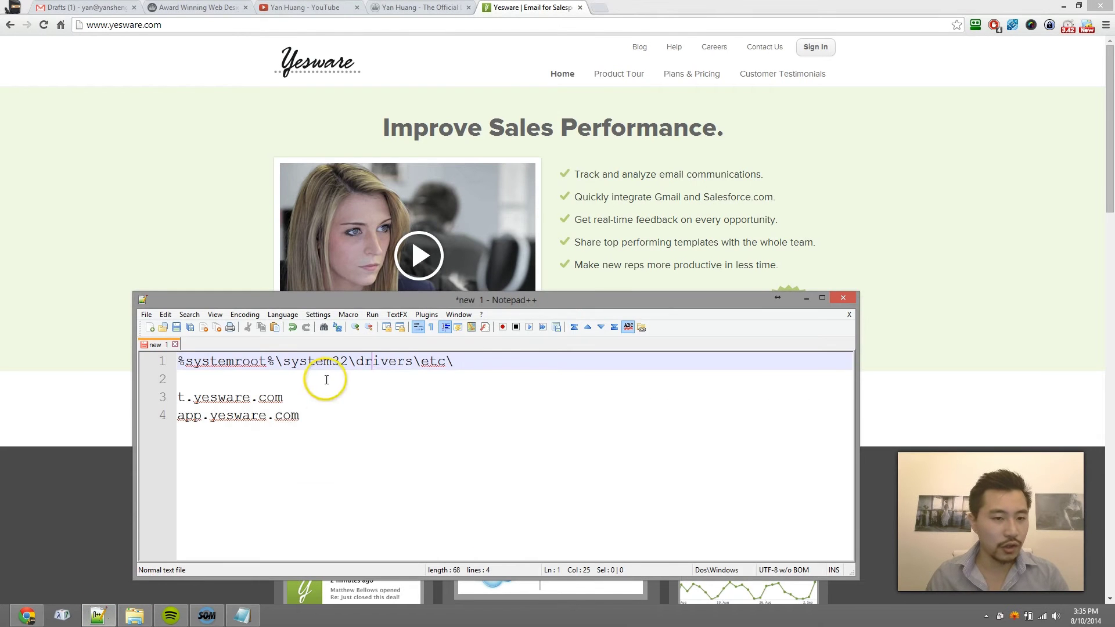
pyautogui.click(311, 415)
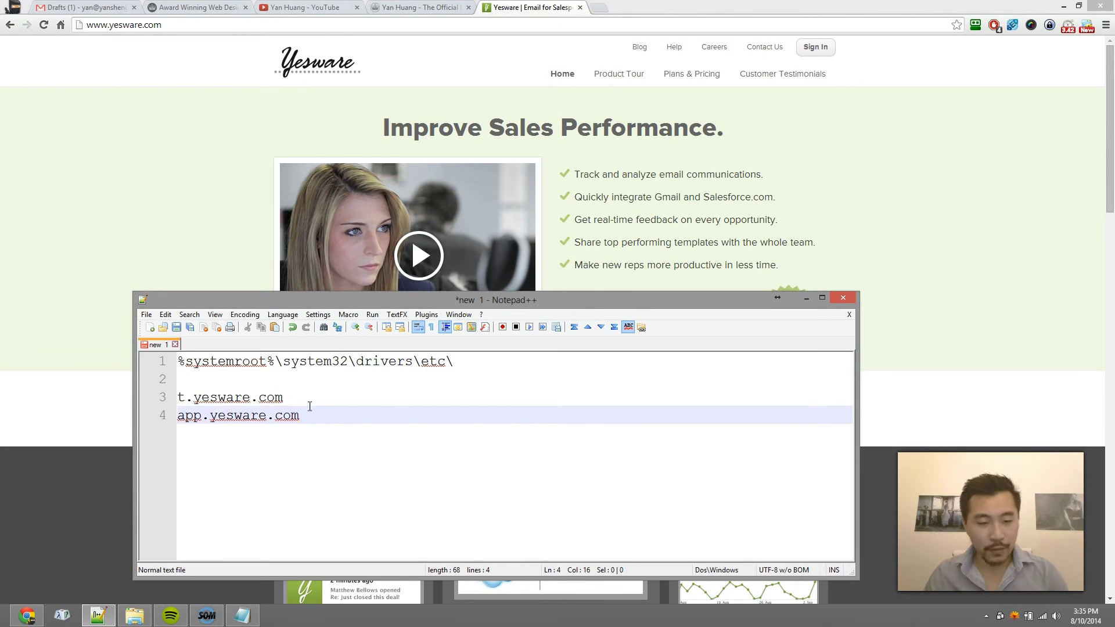
pyautogui.click(153, 421)
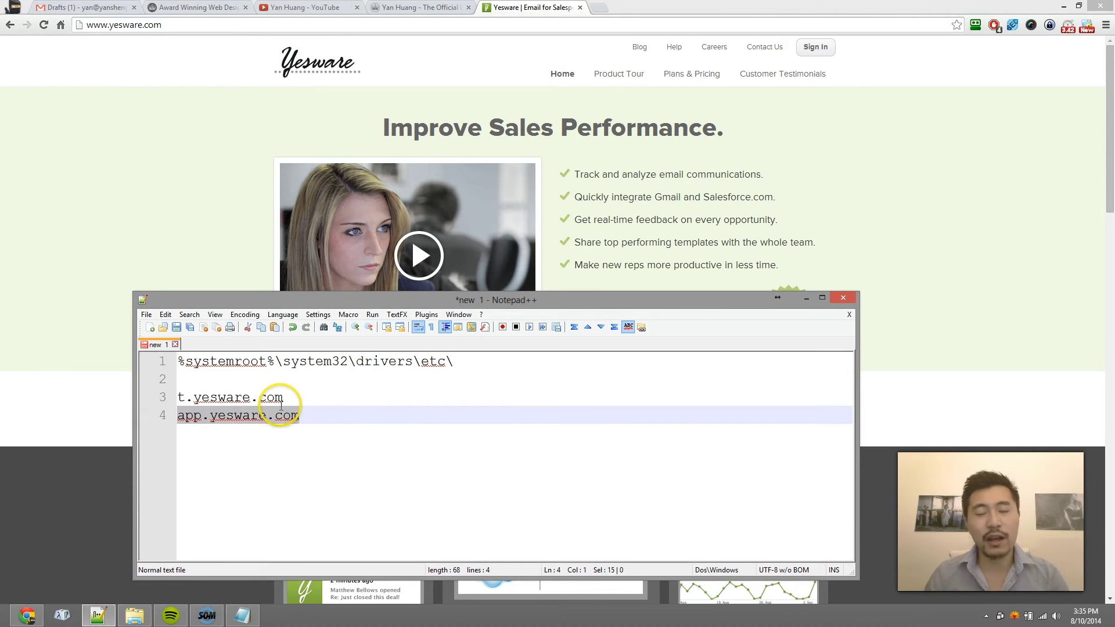
pyautogui.moveTo(297, 409); pyautogui.dragTo(165, 419)
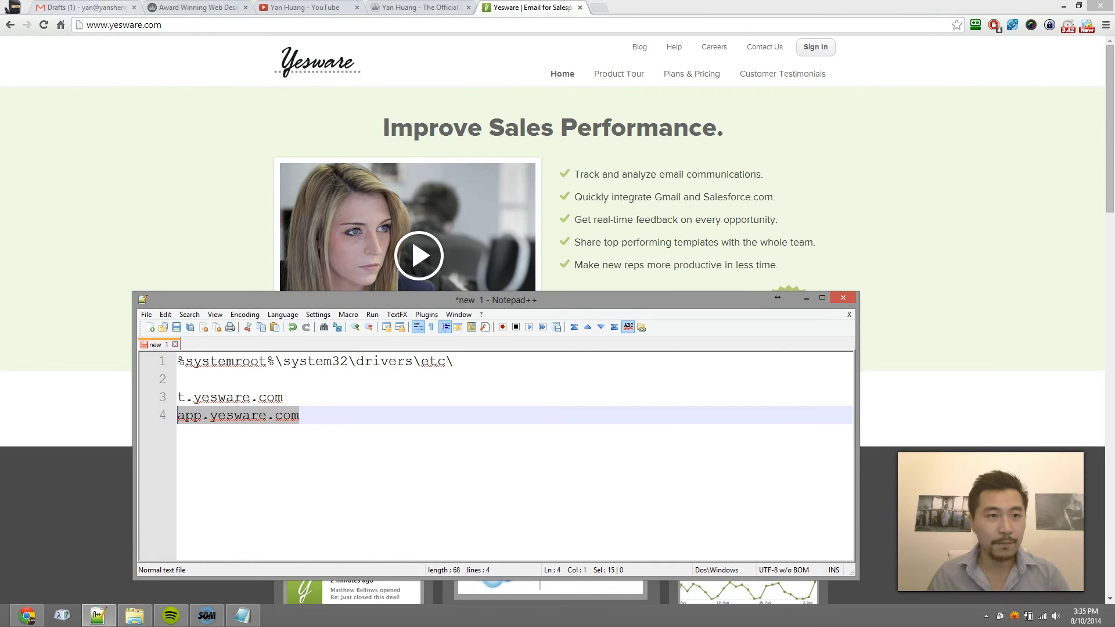
pyautogui.click(102, 6)
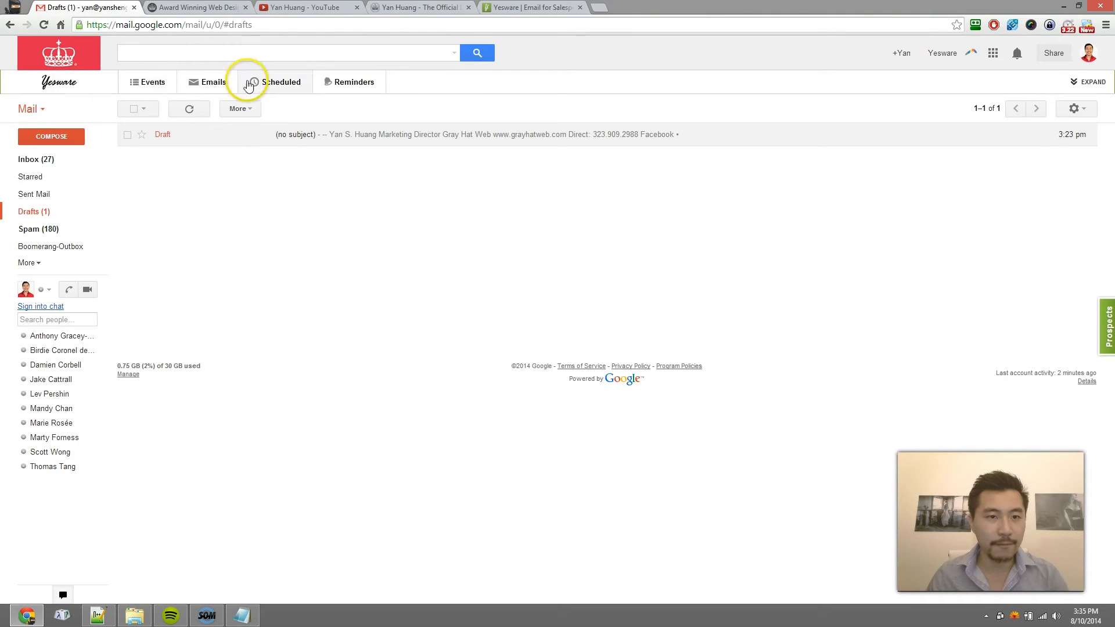
pyautogui.click(520, 93)
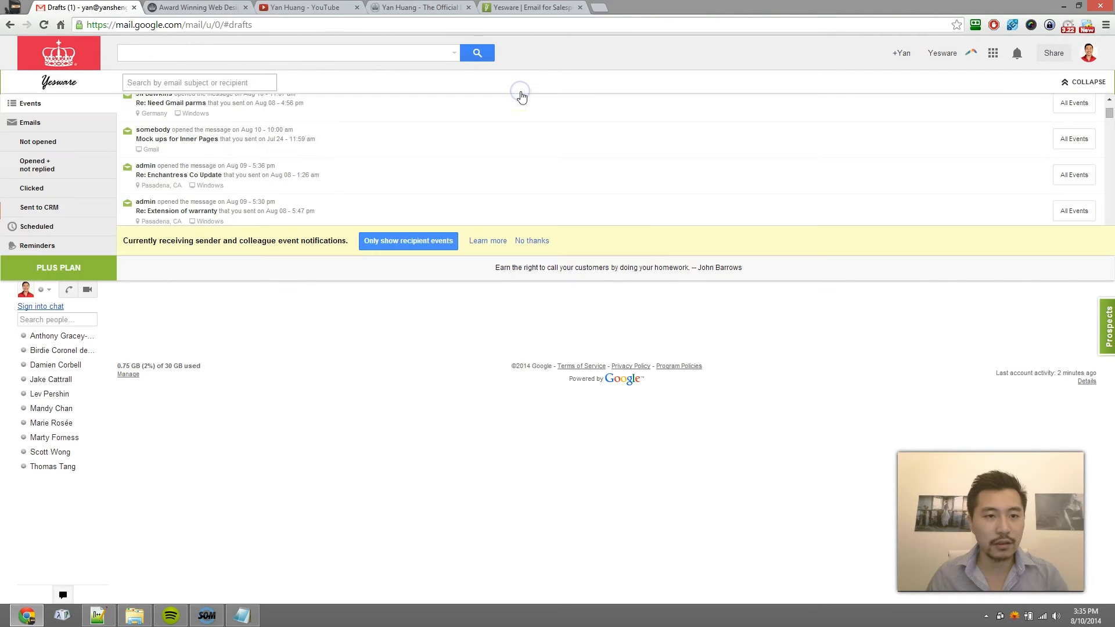
pyautogui.click(412, 74)
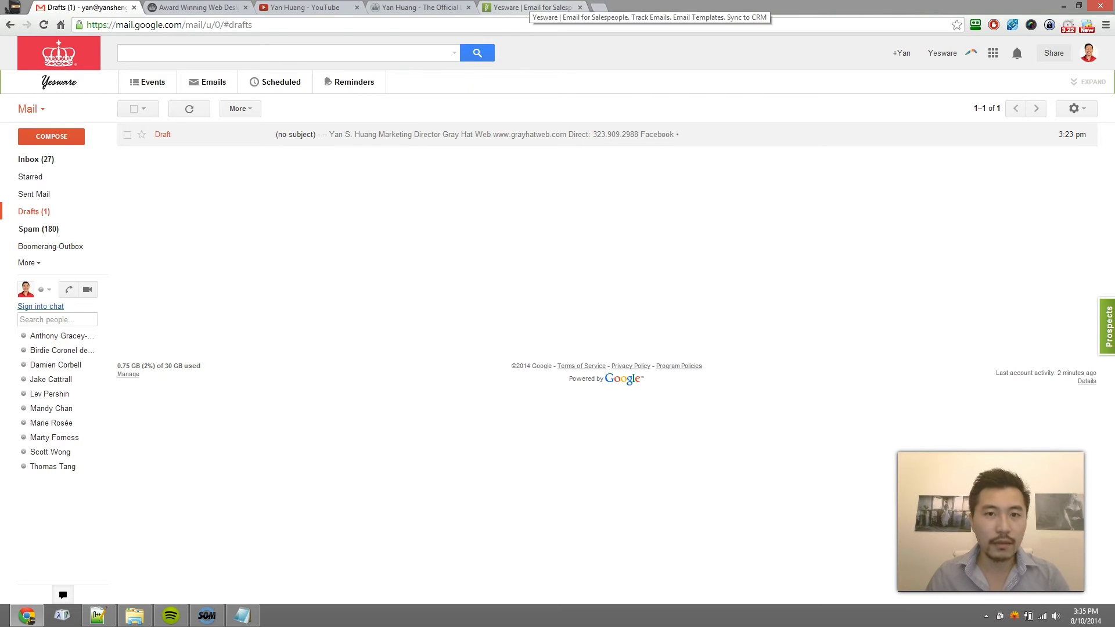
# Review the t.yesware.com and app.yesware.com lines in the Notepad++ note.
pyautogui.click(97, 616)
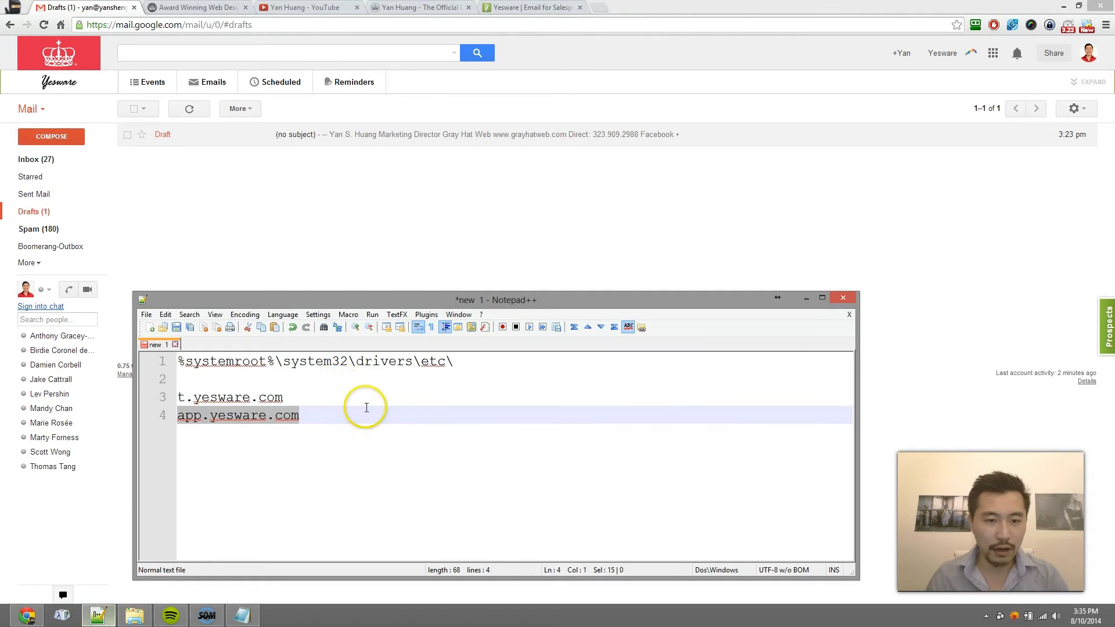
pyautogui.click(522, 8)
pyautogui.click(98, 613)
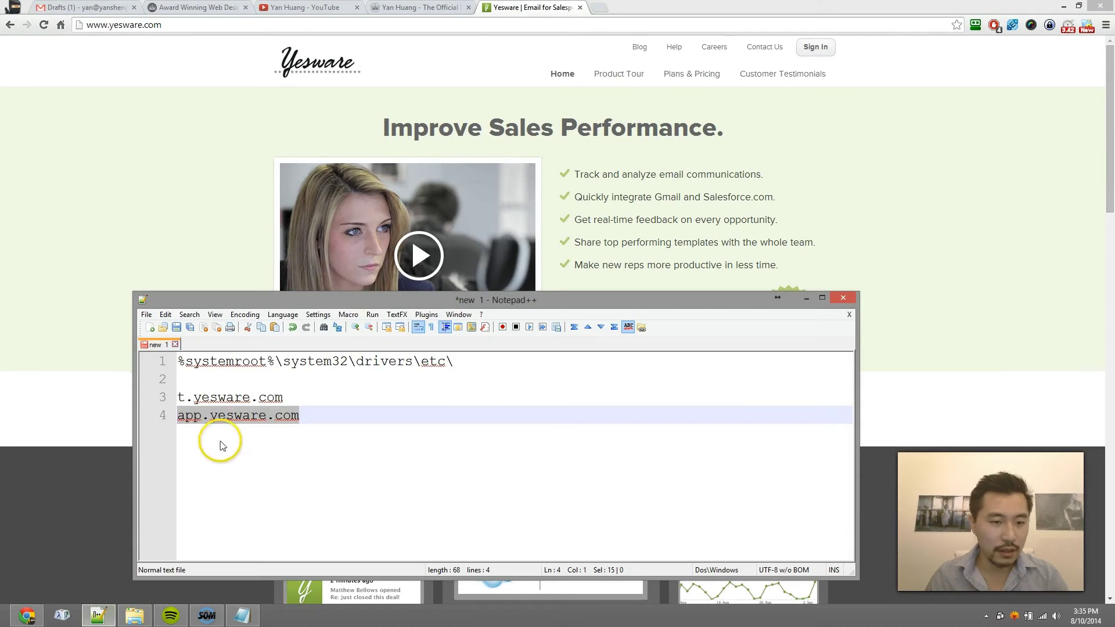
pyautogui.moveTo(300, 395); pyautogui.dragTo(174, 396)
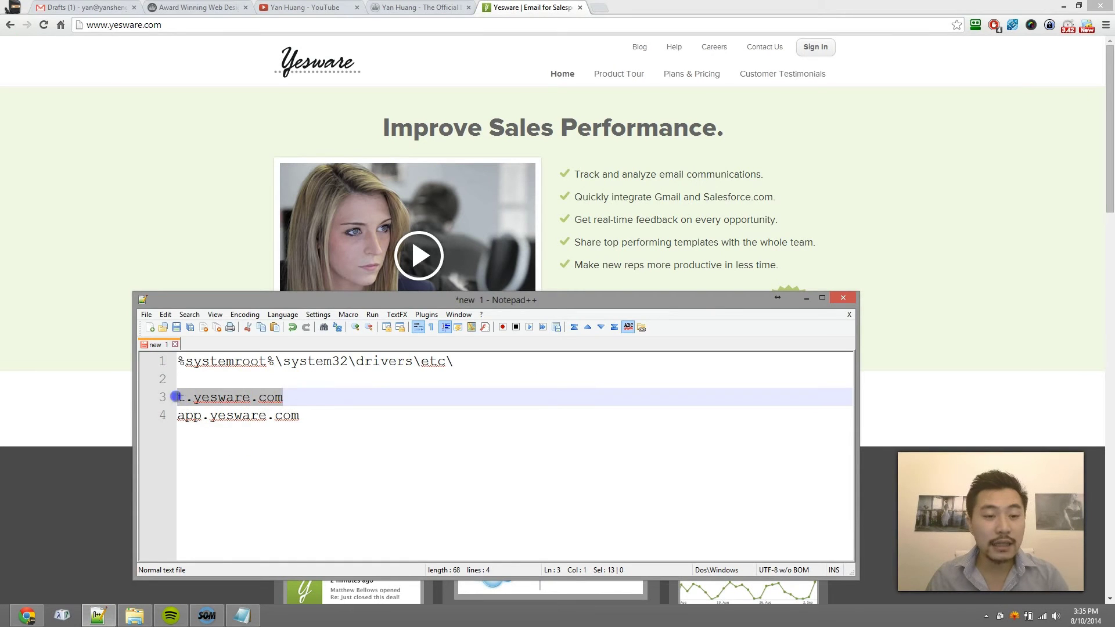
pyautogui.click(320, 409)
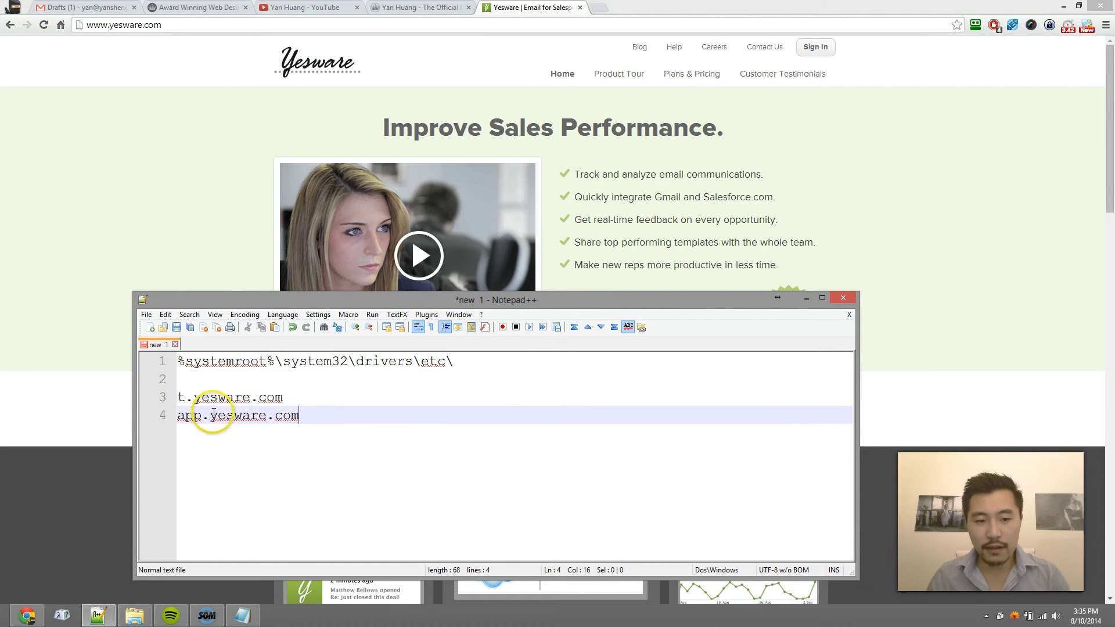
pyautogui.moveTo(334, 413); pyautogui.dragTo(163, 413)
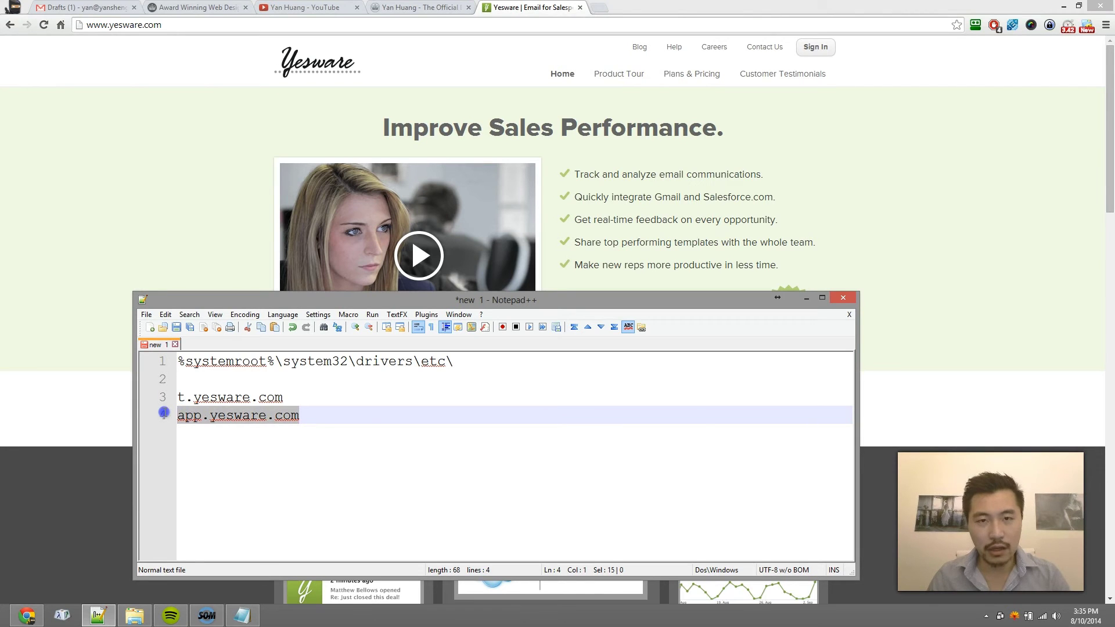
pyautogui.click(289, 397)
pyautogui.moveTo(187, 398); pyautogui.dragTo(169, 398)
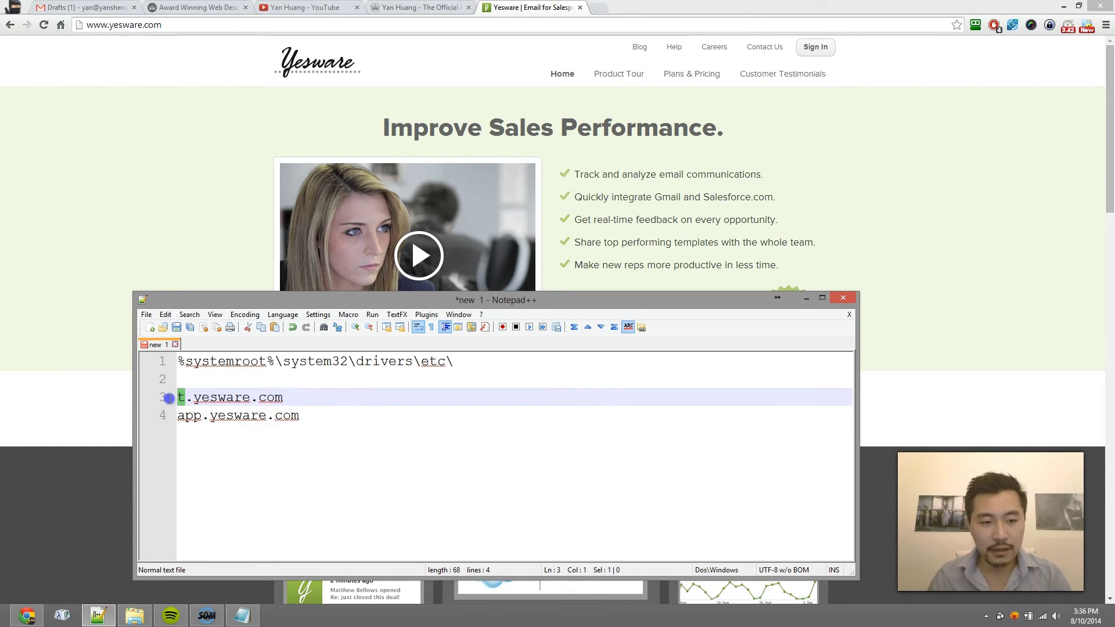
pyautogui.click(285, 397)
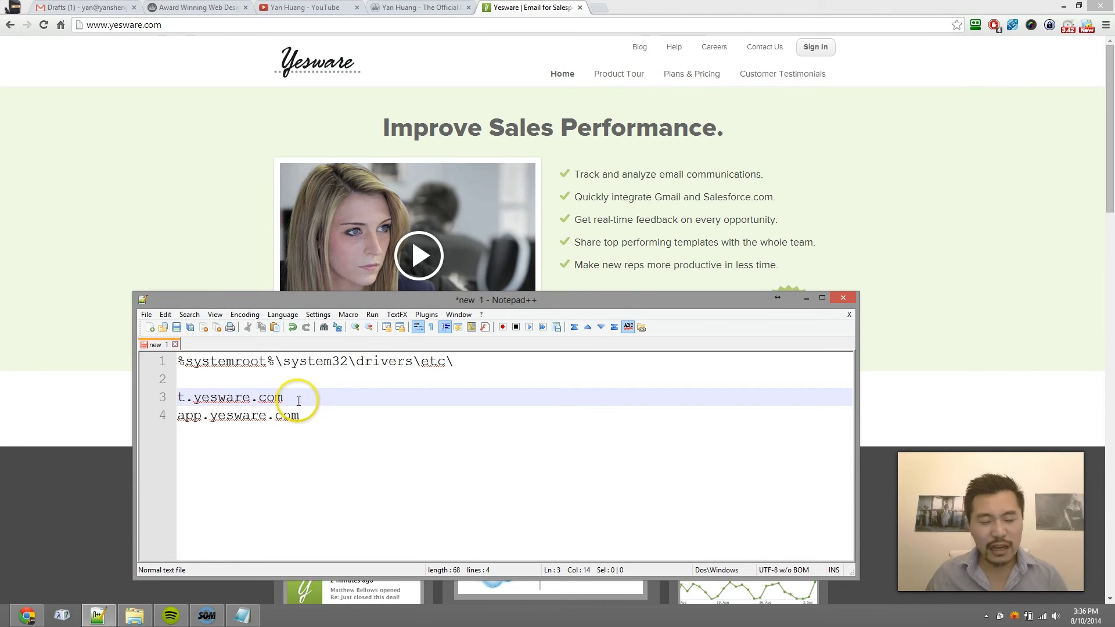
pyautogui.click(318, 425)
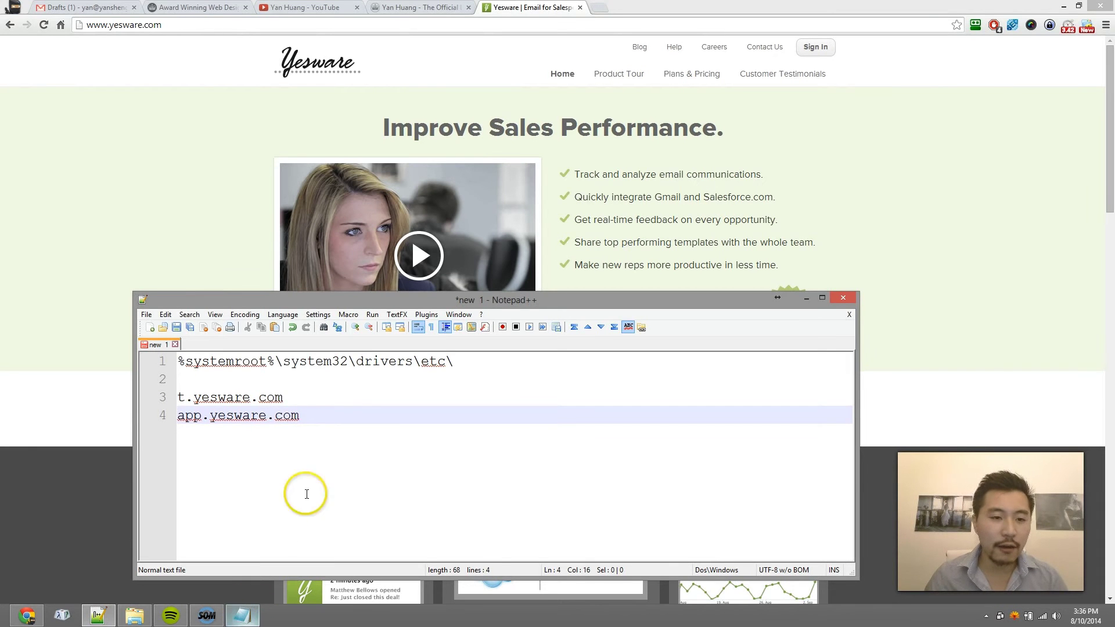
# Copy the hosts folder path %systemroot%\system32\drivers\etc\ from line 1.
pyautogui.moveTo(465, 366); pyautogui.dragTo(48, 325)
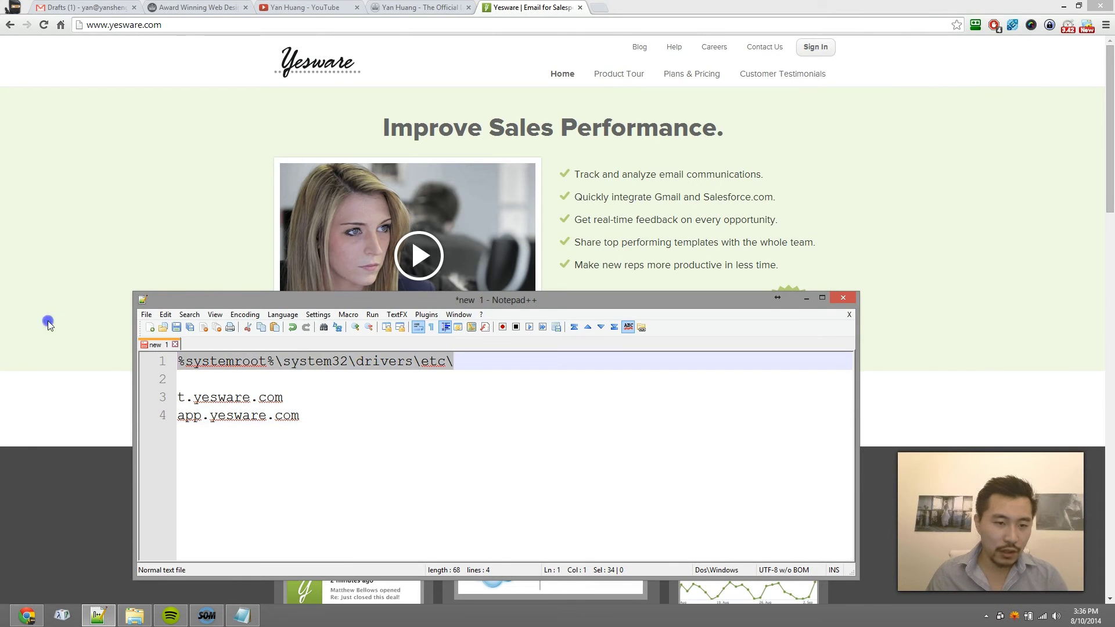
pyautogui.rightClick(311, 361)
pyautogui.click(337, 379)
pyautogui.click(465, 361)
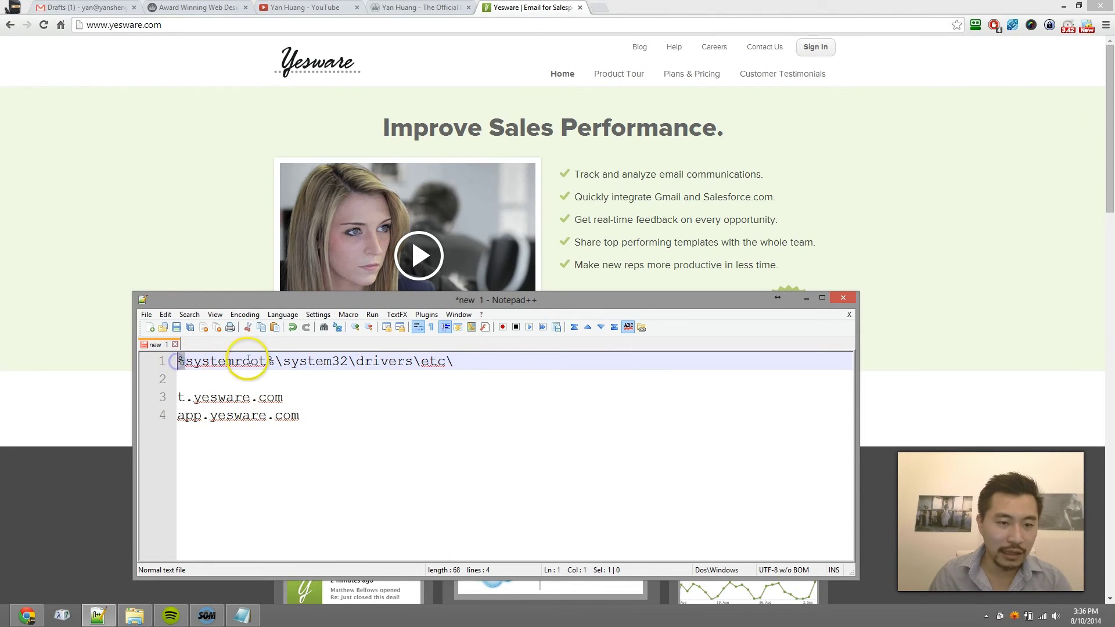
pyautogui.click(301, 375)
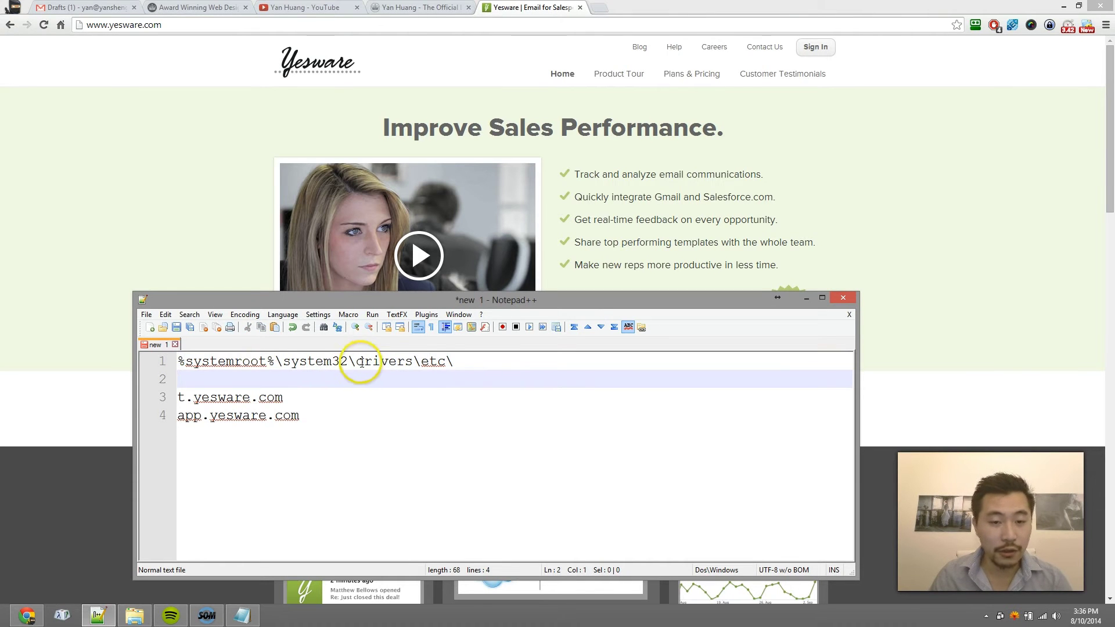
# Copy the hosts folder path and bring up File > Open in the admin Notepad.
pyautogui.click(488, 361)
pyautogui.hotkey('shift', 'Home')
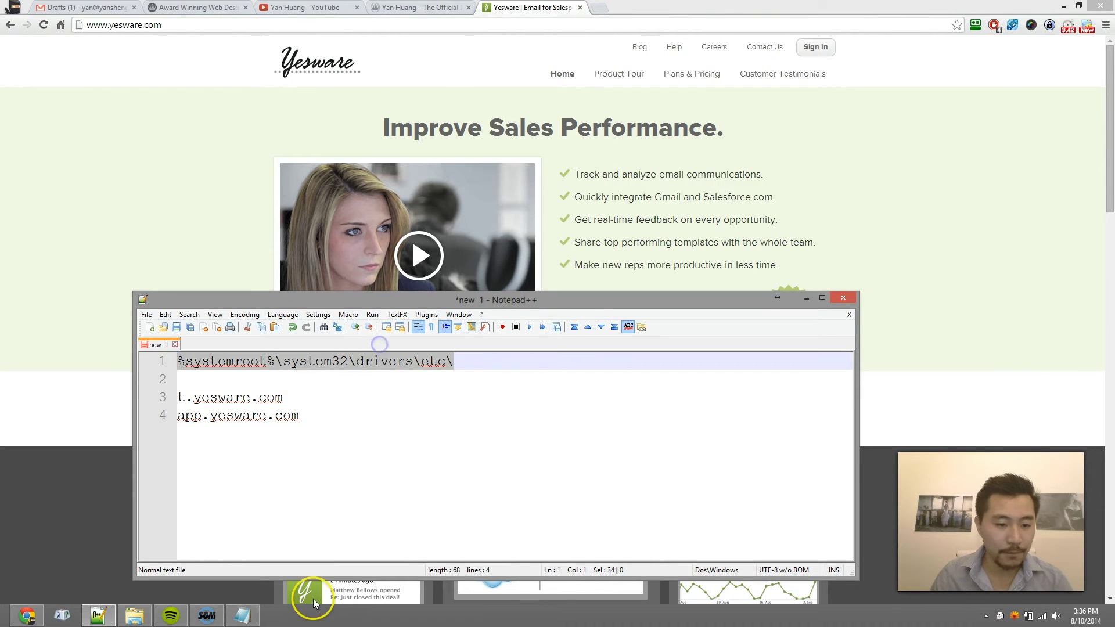
pyautogui.click(242, 616)
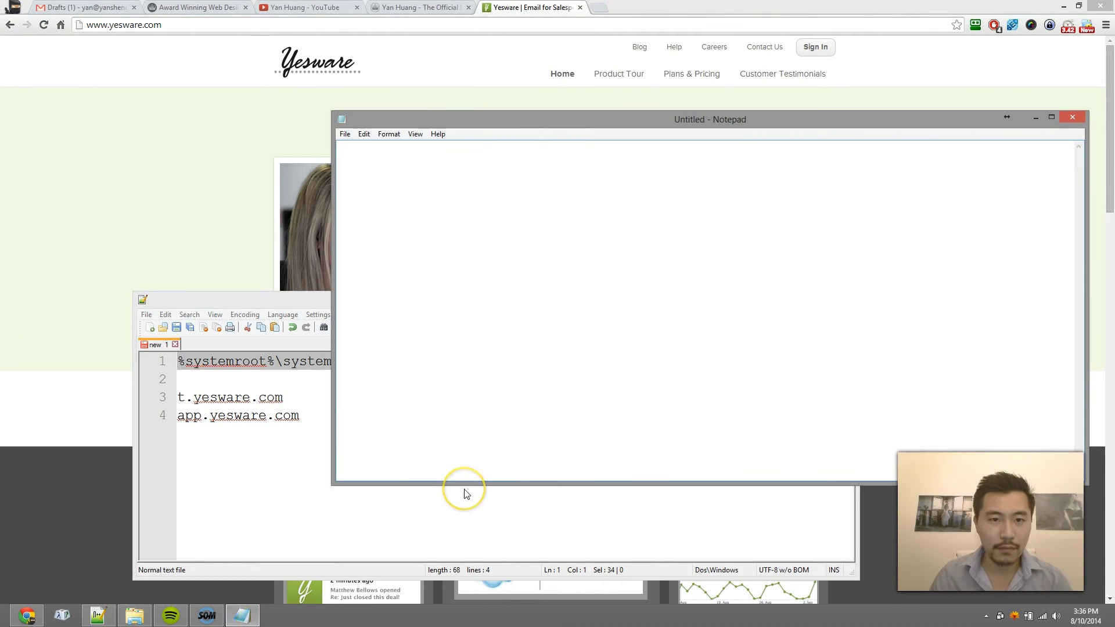
pyautogui.press('alt')
pyautogui.press('f')
pyautogui.press('Down')
pyautogui.press('Down')
pyautogui.press('Up')
pyautogui.press('Return')
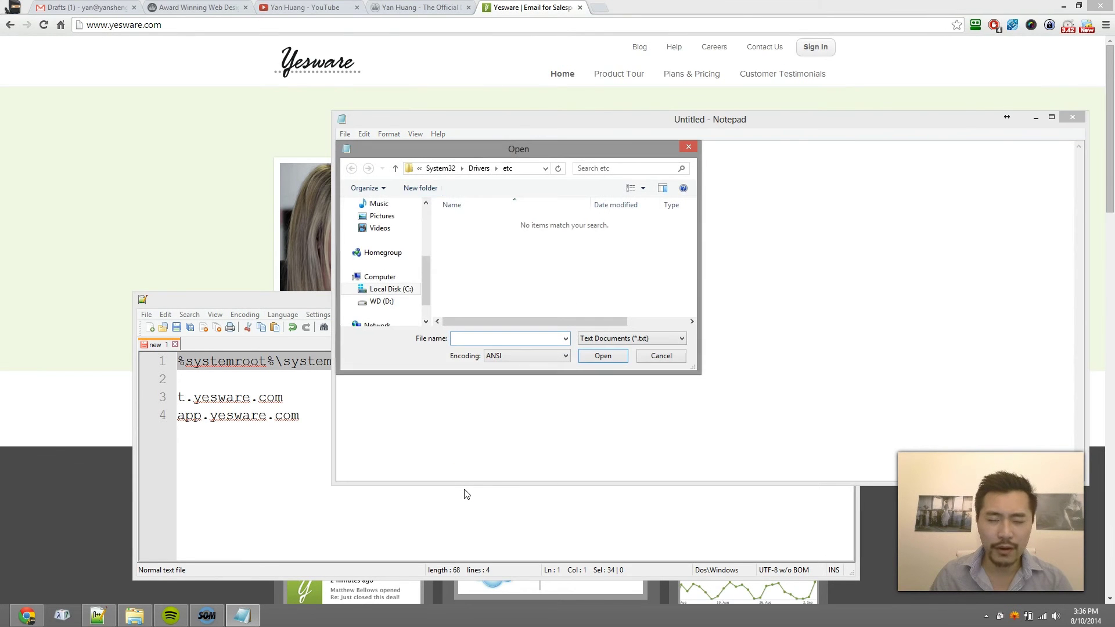
# Paste the path to reach drivers\etc and open the hosts file.
pyautogui.click(427, 216)
pyautogui.click(383, 204)
pyautogui.click(471, 337)
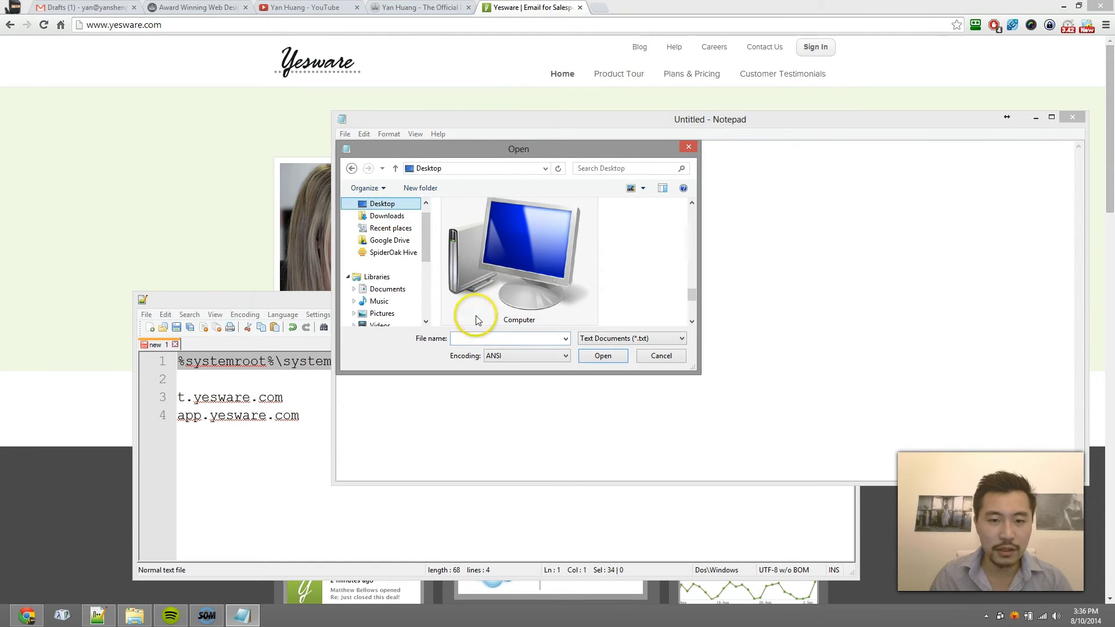
pyautogui.hotkey('ctrl', 'v')
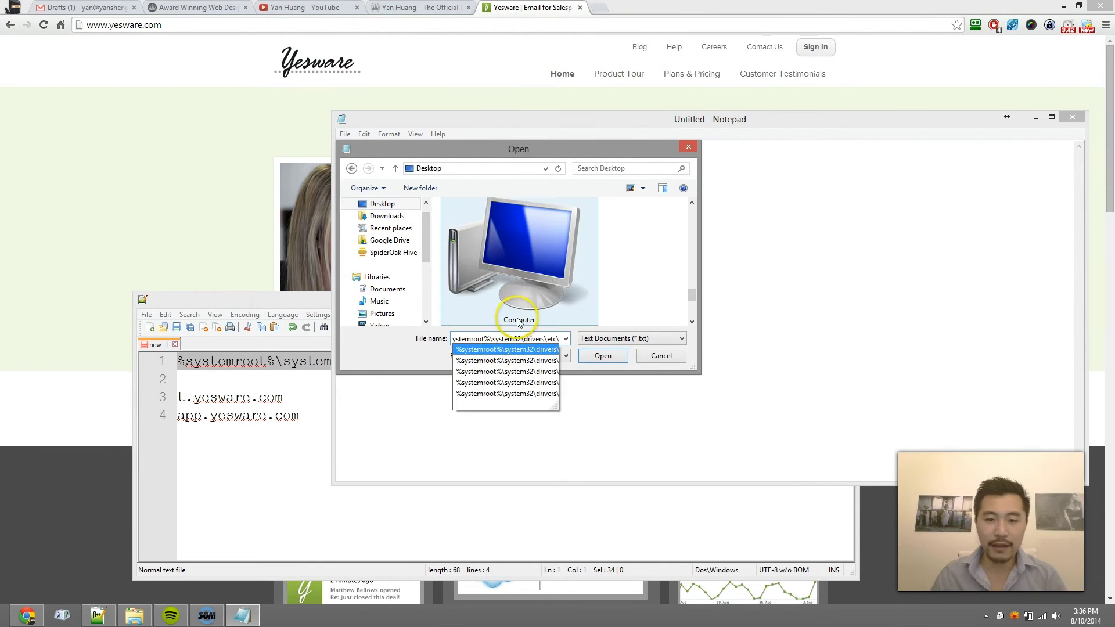
pyautogui.press('Return')
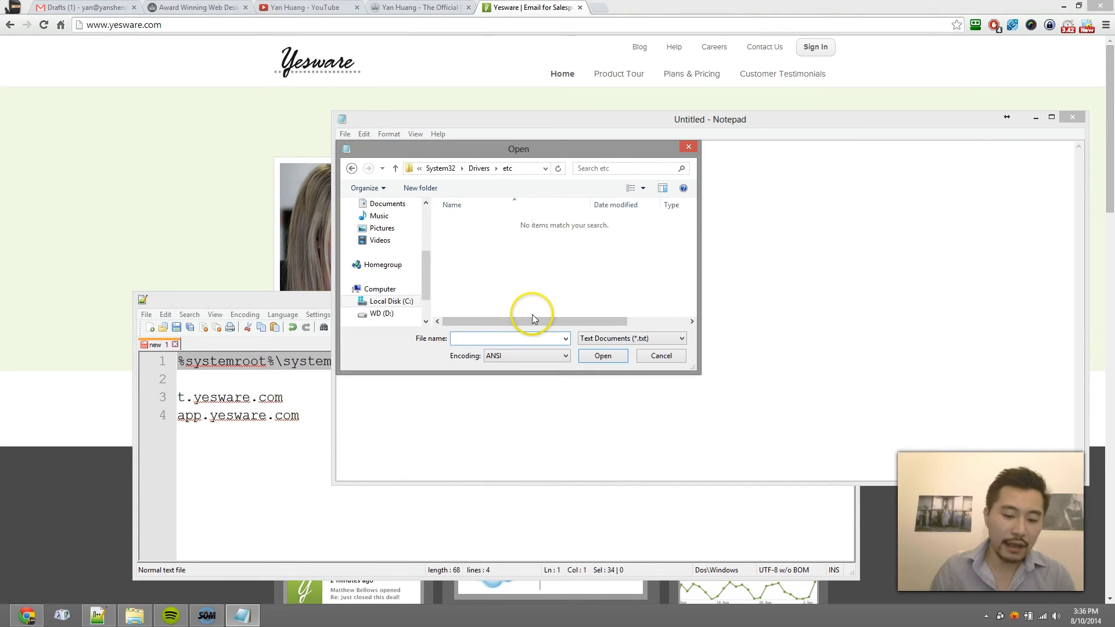
pyautogui.write('hosts')
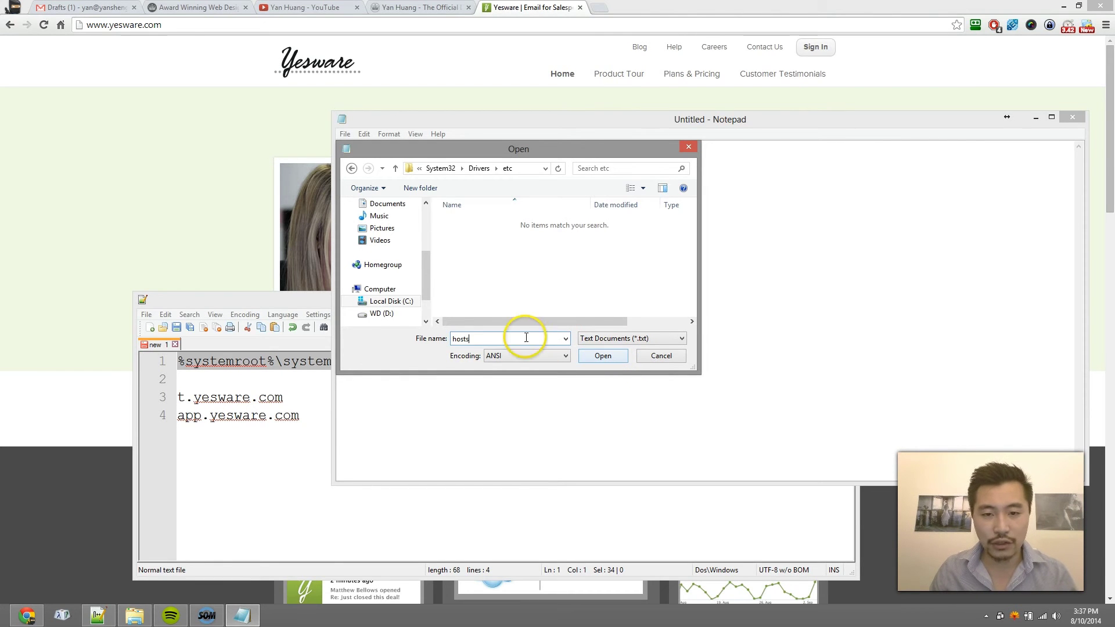
pyautogui.click(602, 357)
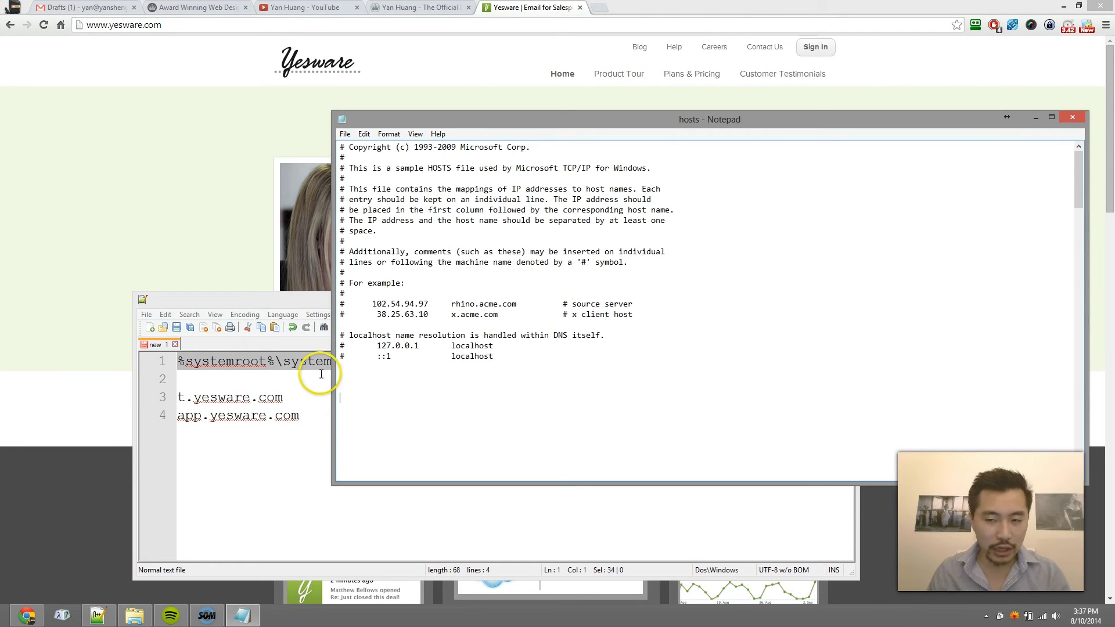
# Launch Command Prompt and ping app.yesware.com, stopping it with Ctrl+C.
pyautogui.moveTo(1082, 243)
pyautogui.click(1088, 196)
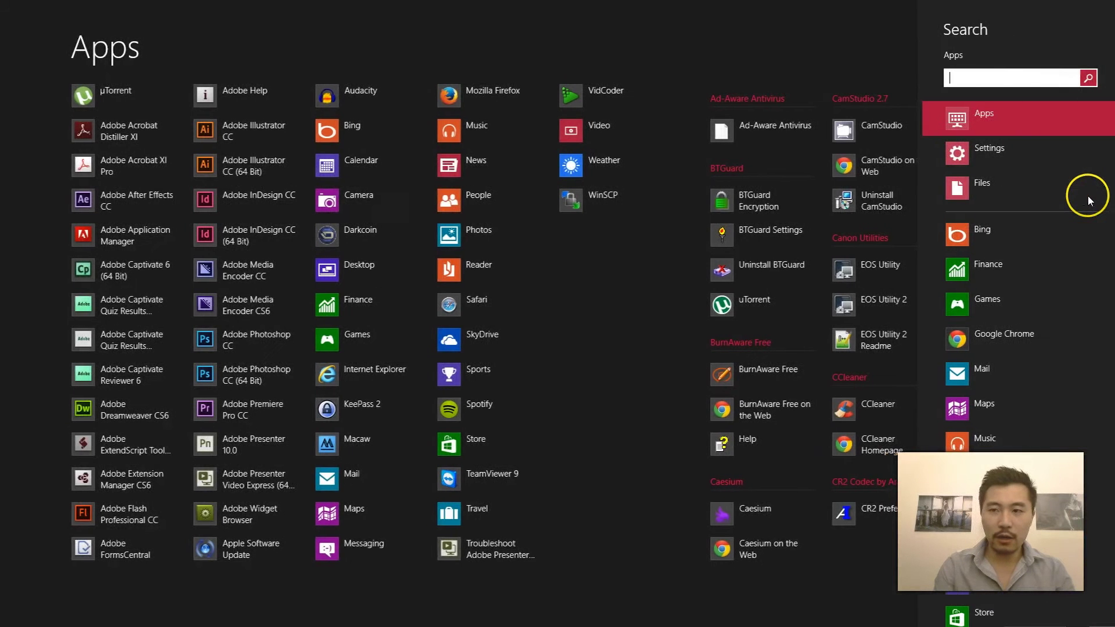
pyautogui.write('cmd')
pyautogui.press('Return')
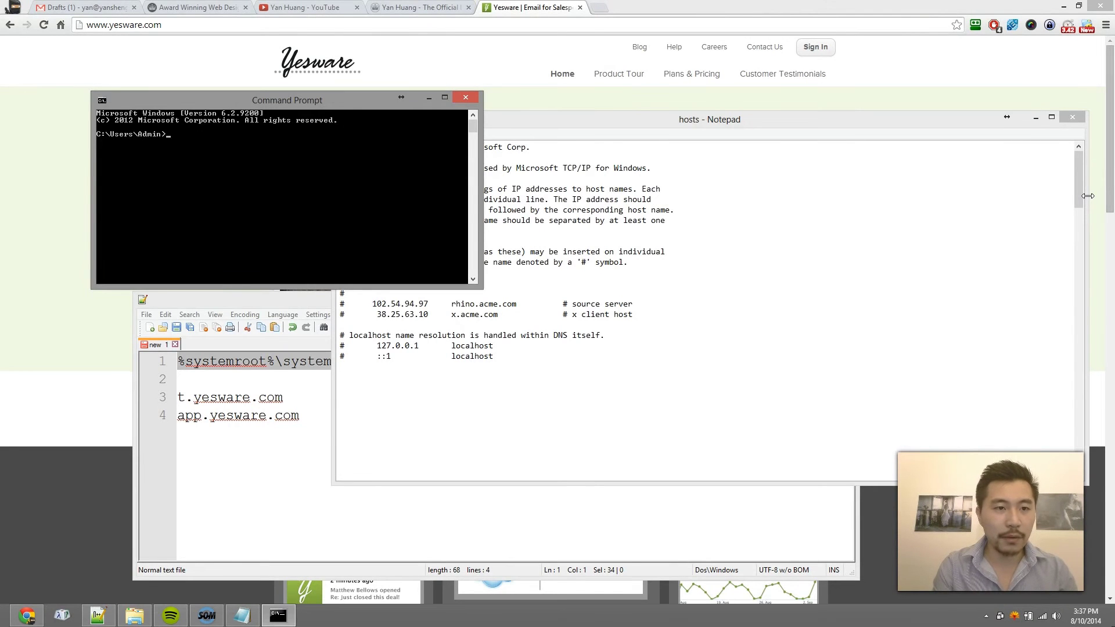
pyautogui.write('ping')
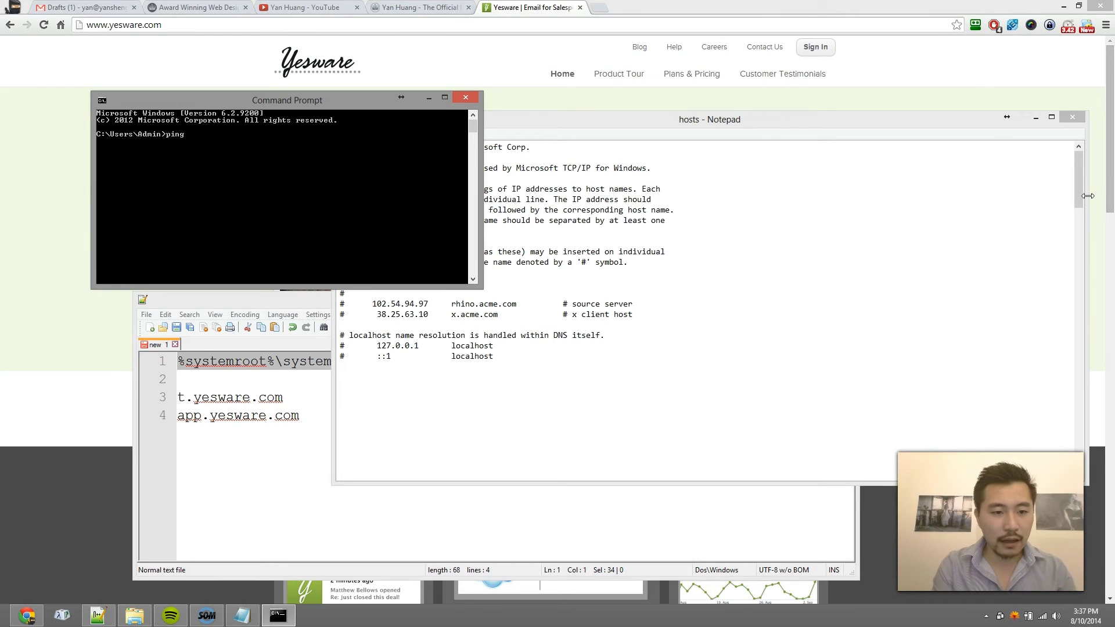
pyautogui.write(' app.yesware.com')
pyautogui.press('Return')
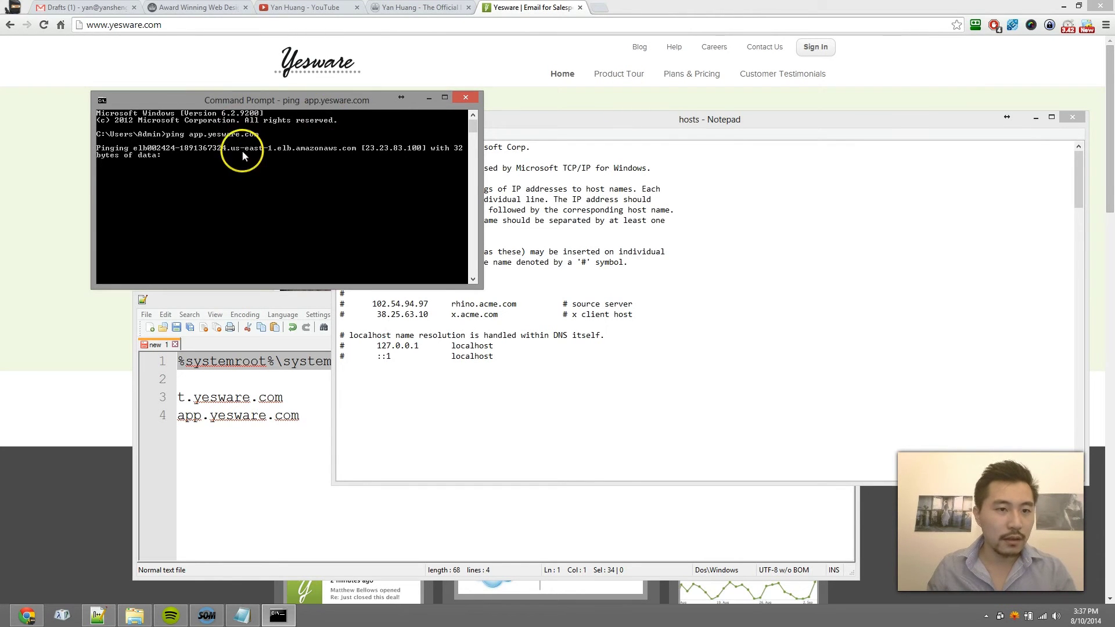
pyautogui.hotkey('ctrl', 'c')
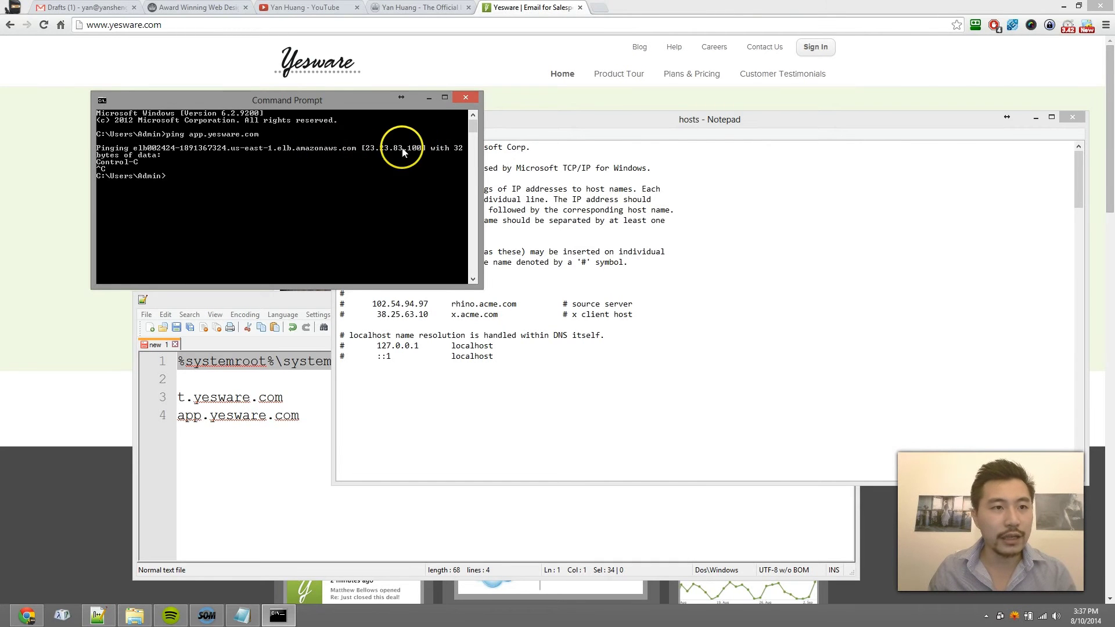
# Ping t.yesware.com in Command Prompt and stop it after the first replies.
pyautogui.click(87, 7)
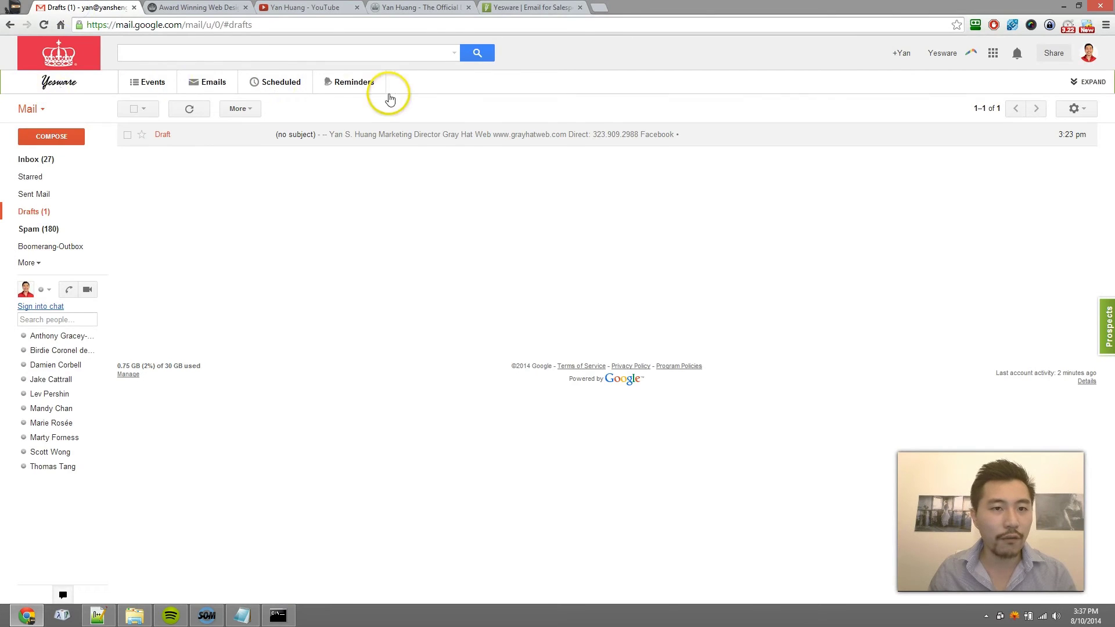
pyautogui.click(491, 8)
pyautogui.click(278, 616)
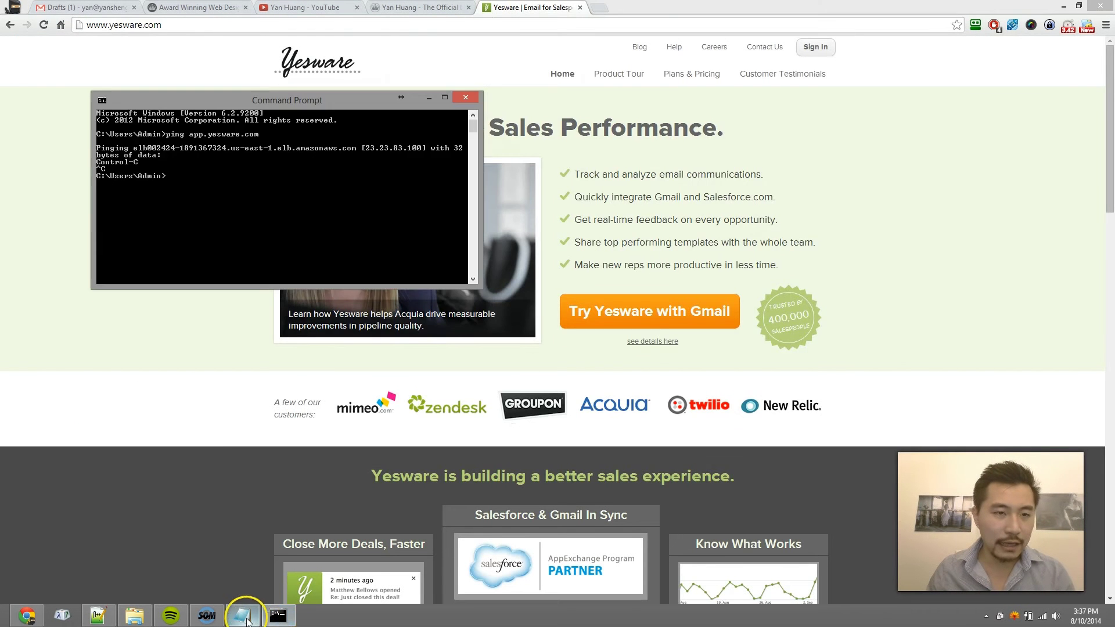
pyautogui.click(242, 616)
pyautogui.click(229, 213)
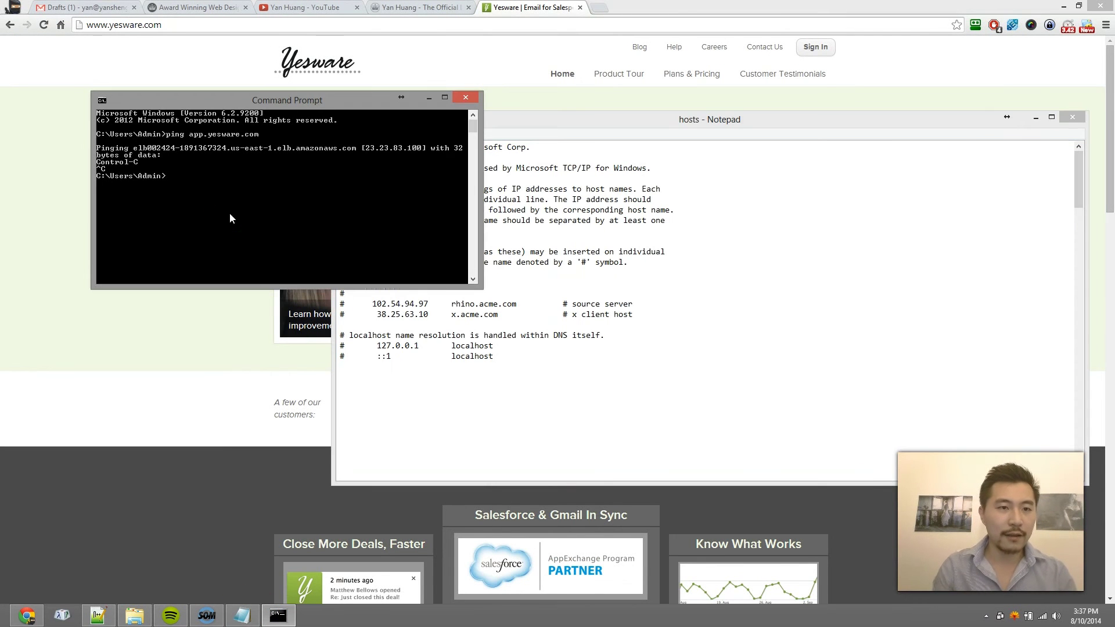
pyautogui.write('ping')
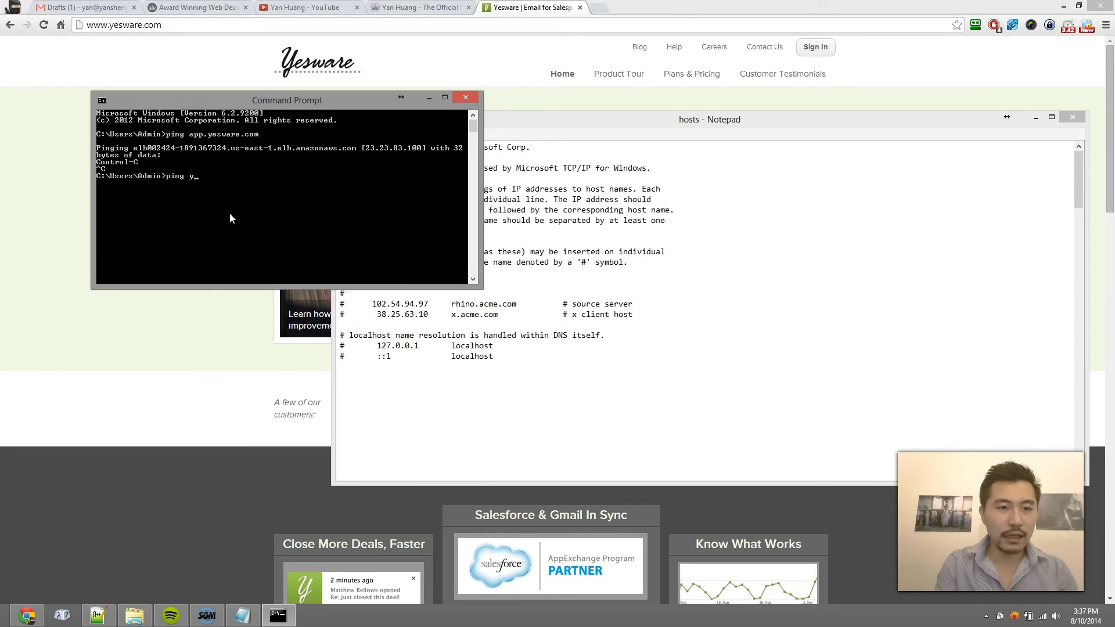
pyautogui.write(' t.yes')
pyautogui.press('BackSpace')
pyautogui.write('yesware.com')
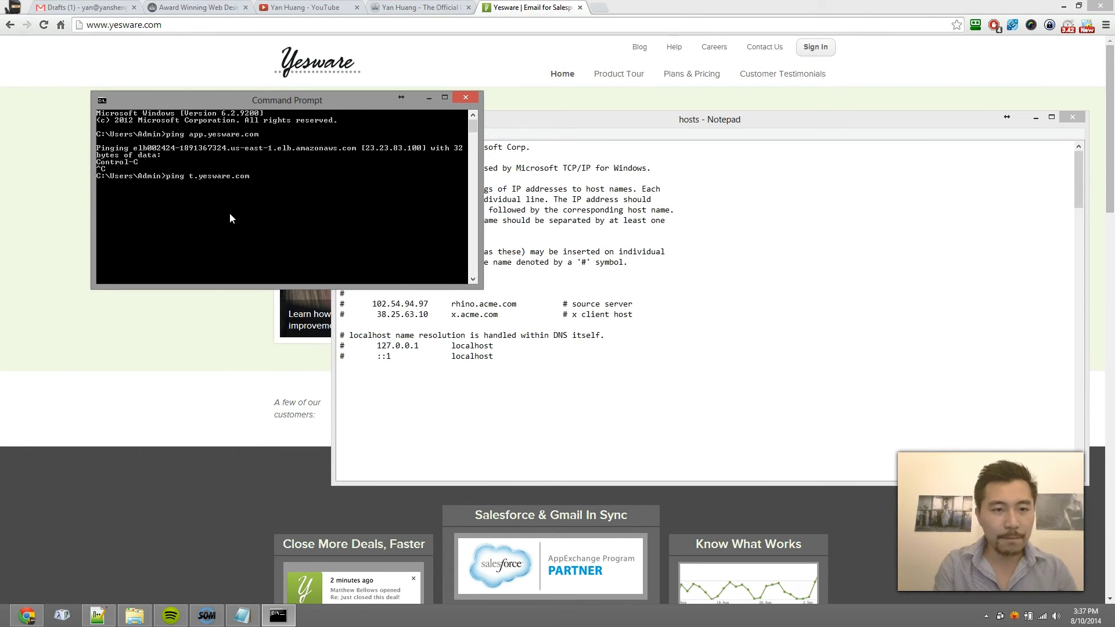
pyautogui.press('Return')
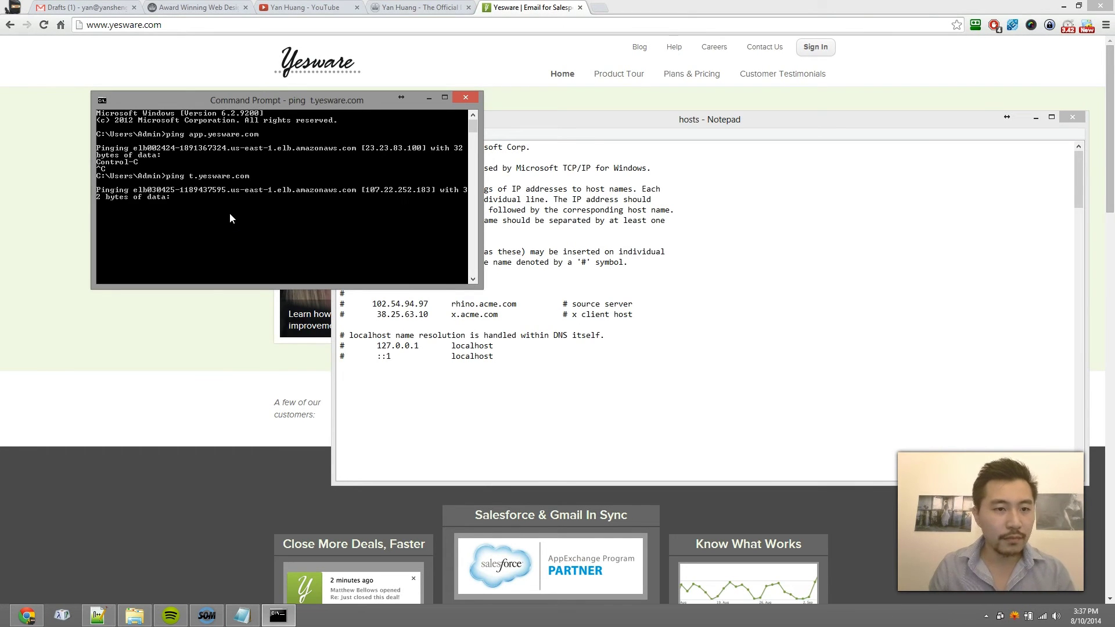
pyautogui.hotkey('ctrl', 'c')
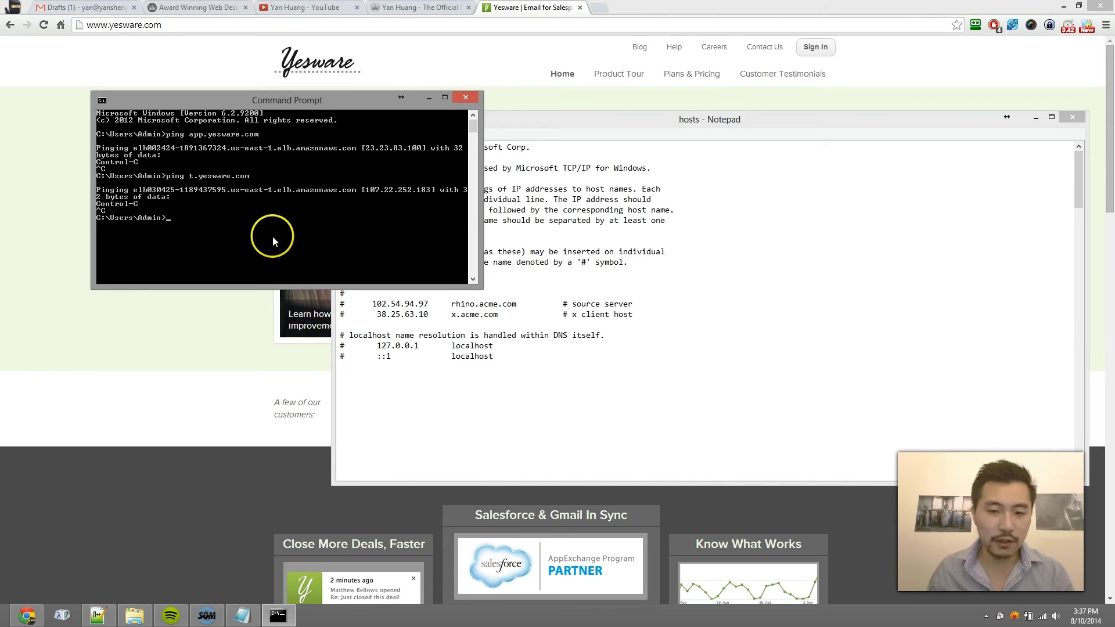
# Append '127.0.0.1 app.yesware.com' and '127.0.0.1 t.yesware.com' lines to the hosts file.
pyautogui.click(474, 242)
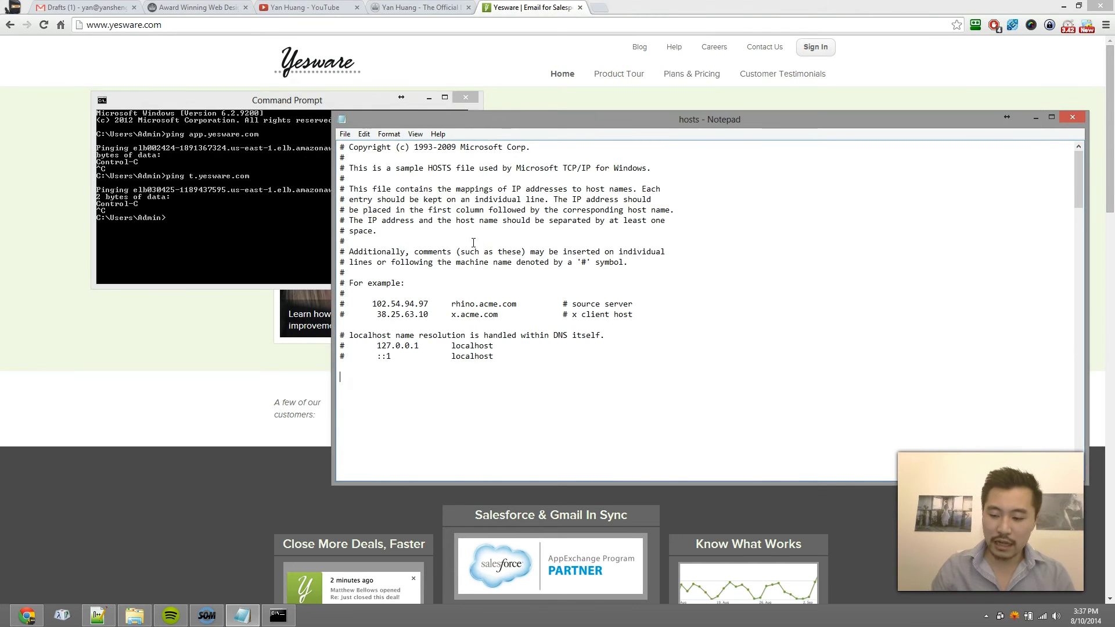
pyautogui.press('Return')
pyautogui.write('127.0.0.1')
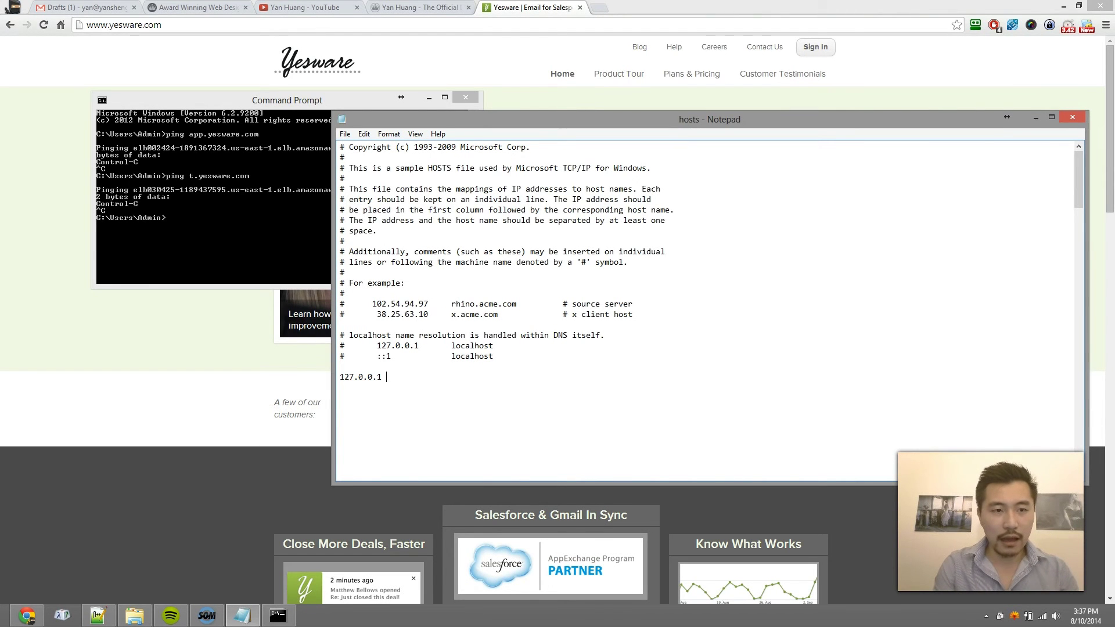
pyautogui.write(' app')
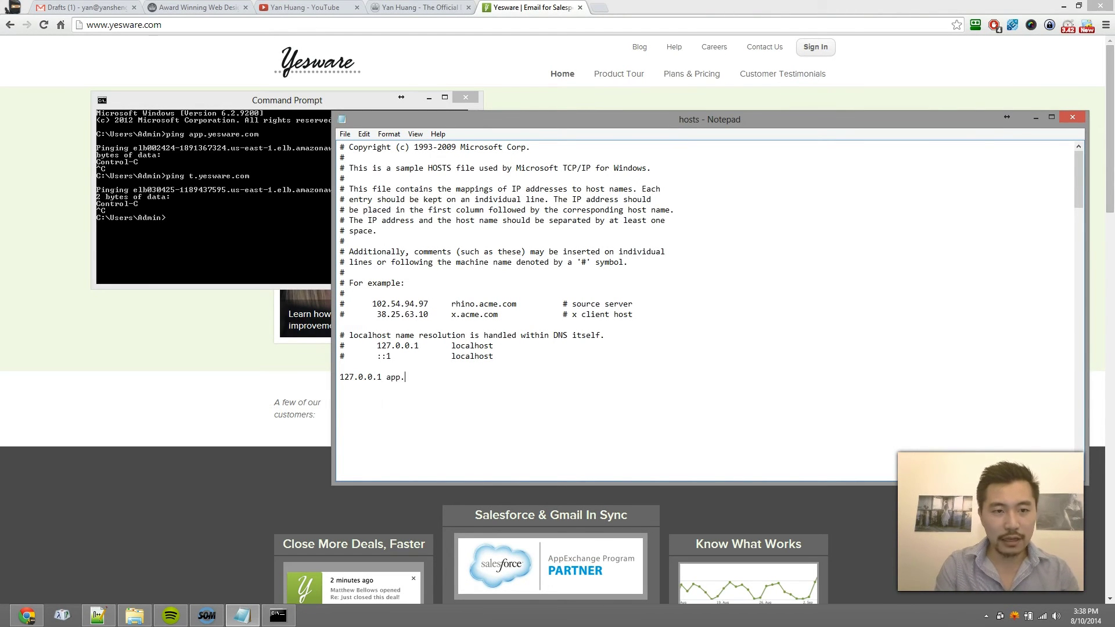
pyautogui.write('.yesware.com')
pyautogui.press('Return')
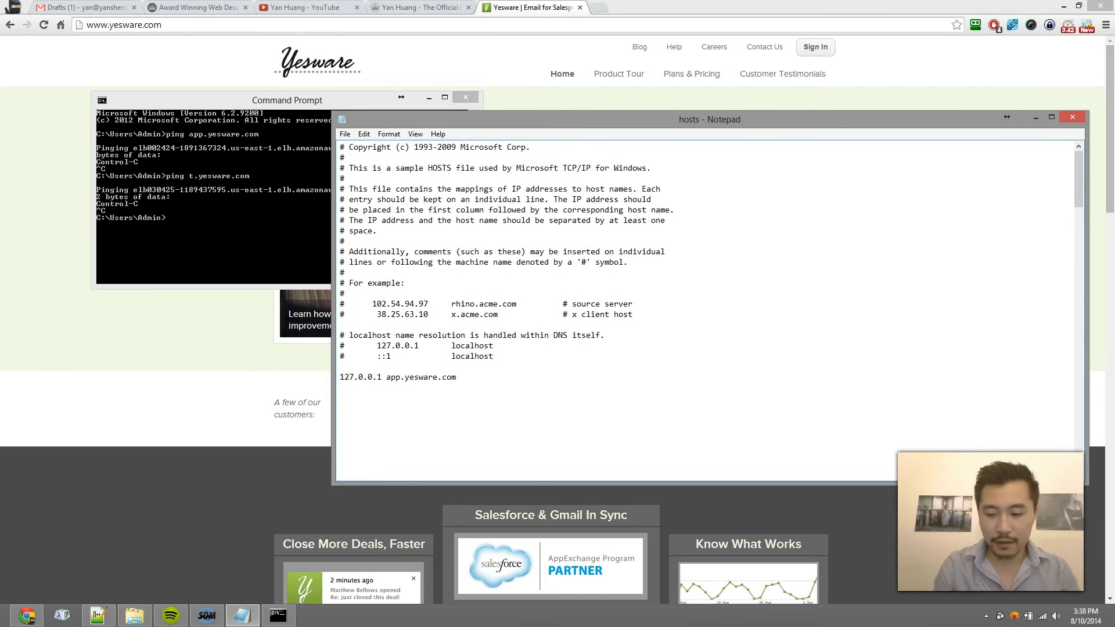
pyautogui.write('127.0.0.')
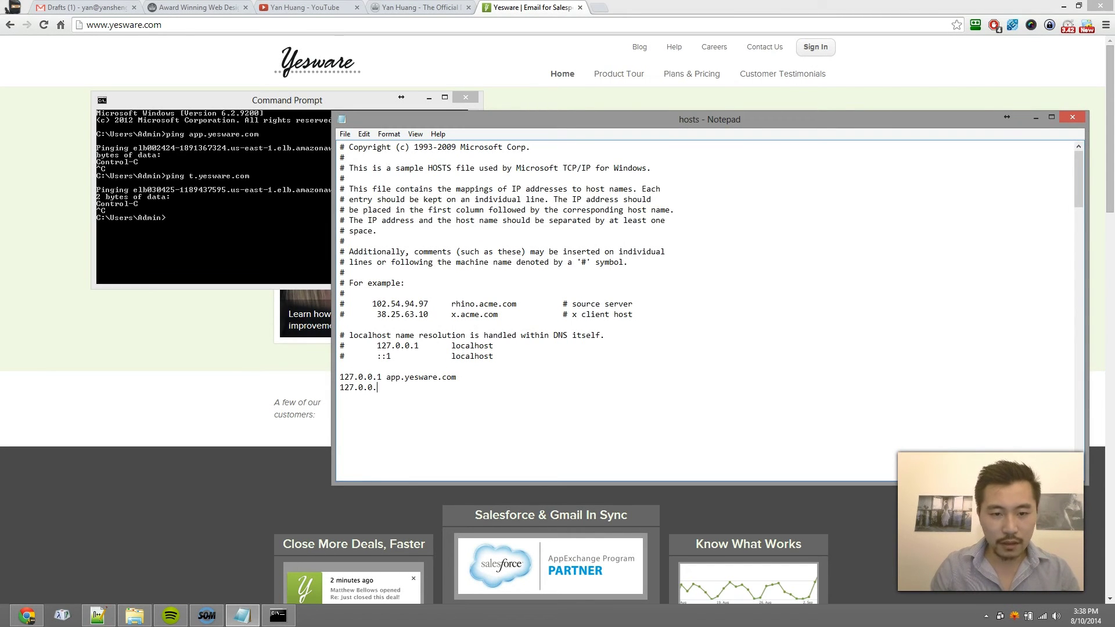
pyautogui.write('1')
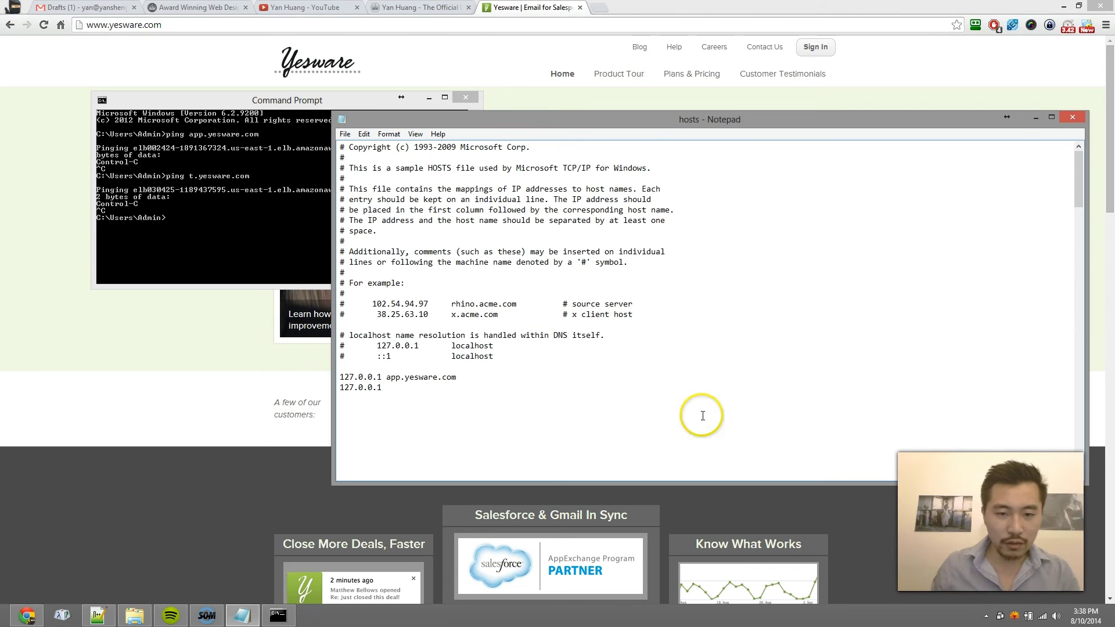
pyautogui.moveTo(456, 378); pyautogui.dragTo(327, 378)
pyautogui.press('Down')
pyautogui.press('End')
pyautogui.write('t.yesware.com')
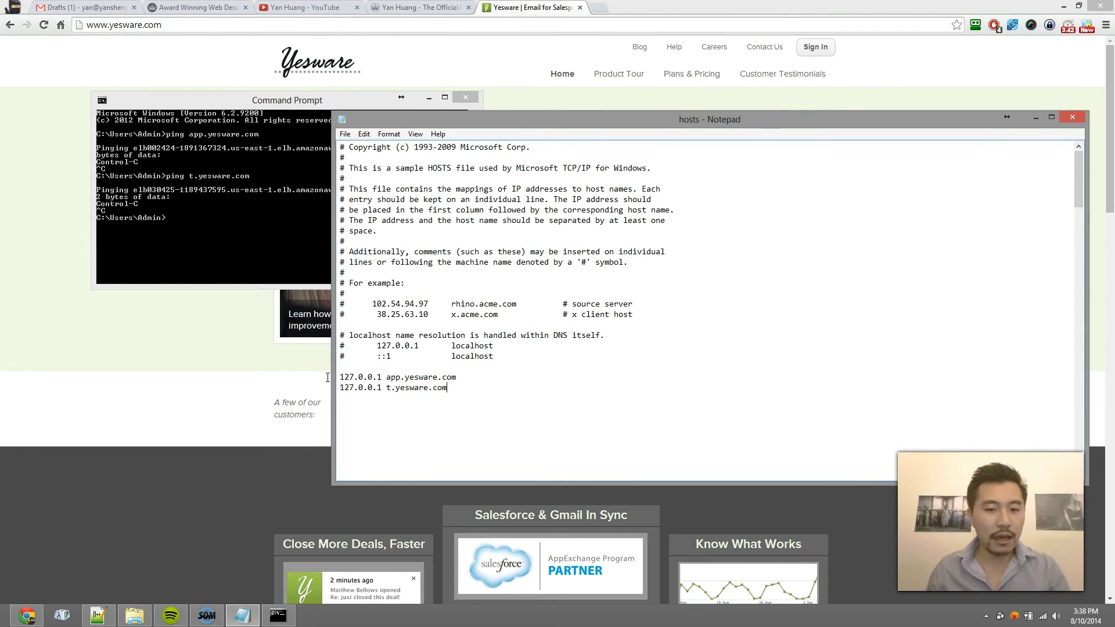
pyautogui.press('alt')
# Flush the DNS cache with ipconfig /flushdns in Command Prompt.
pyautogui.press('Down')
pyautogui.click(225, 198)
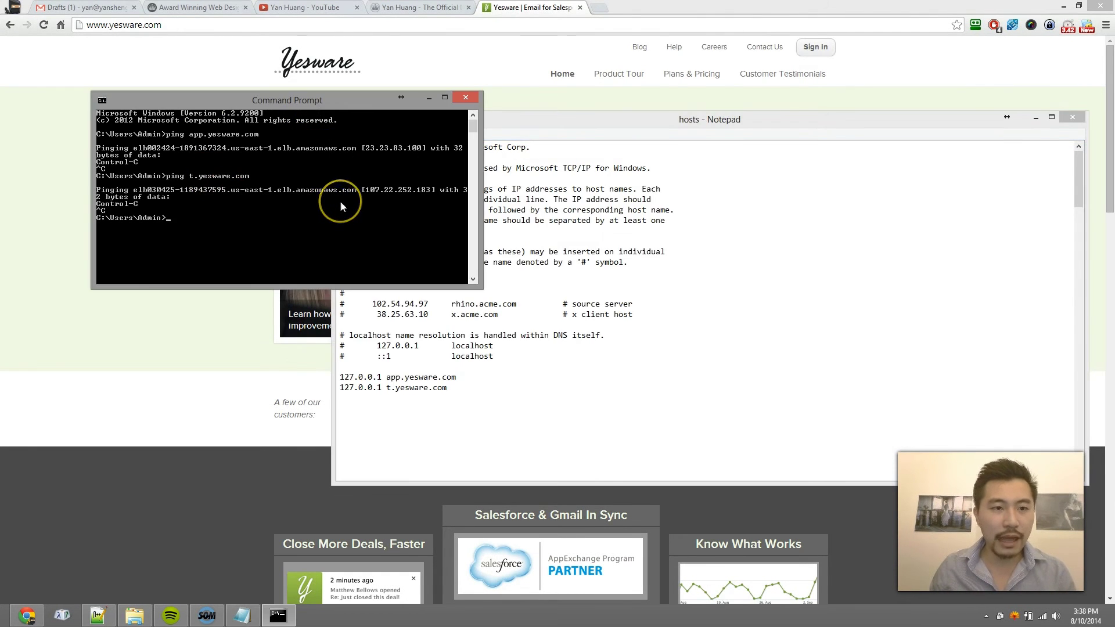
pyautogui.write('ipconfig')
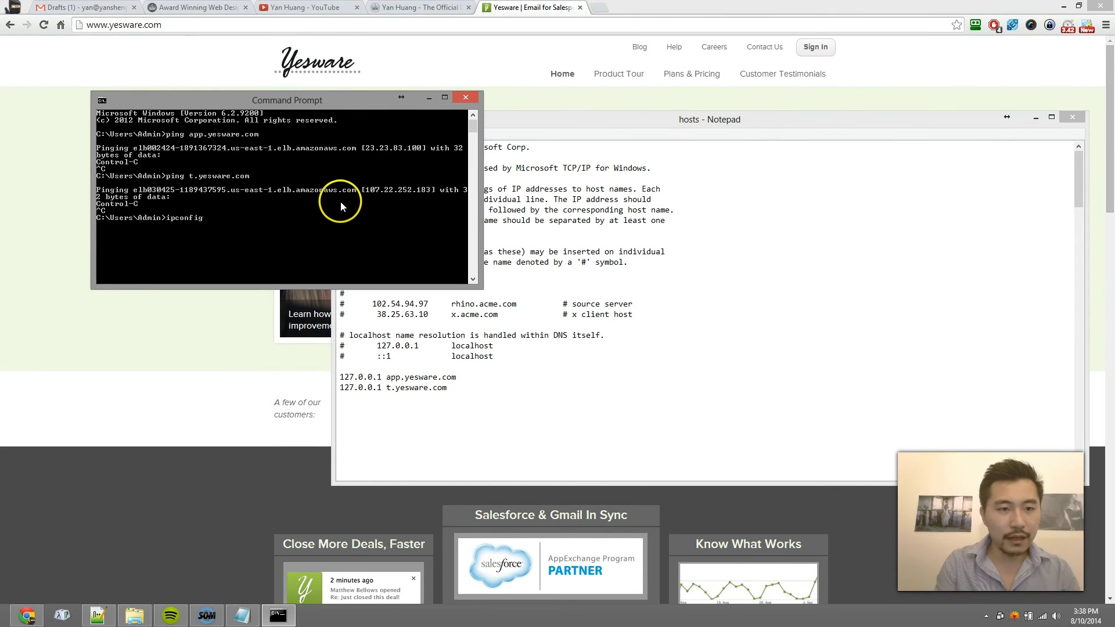
pyautogui.write(' /f')
pyautogui.write('lushdns')
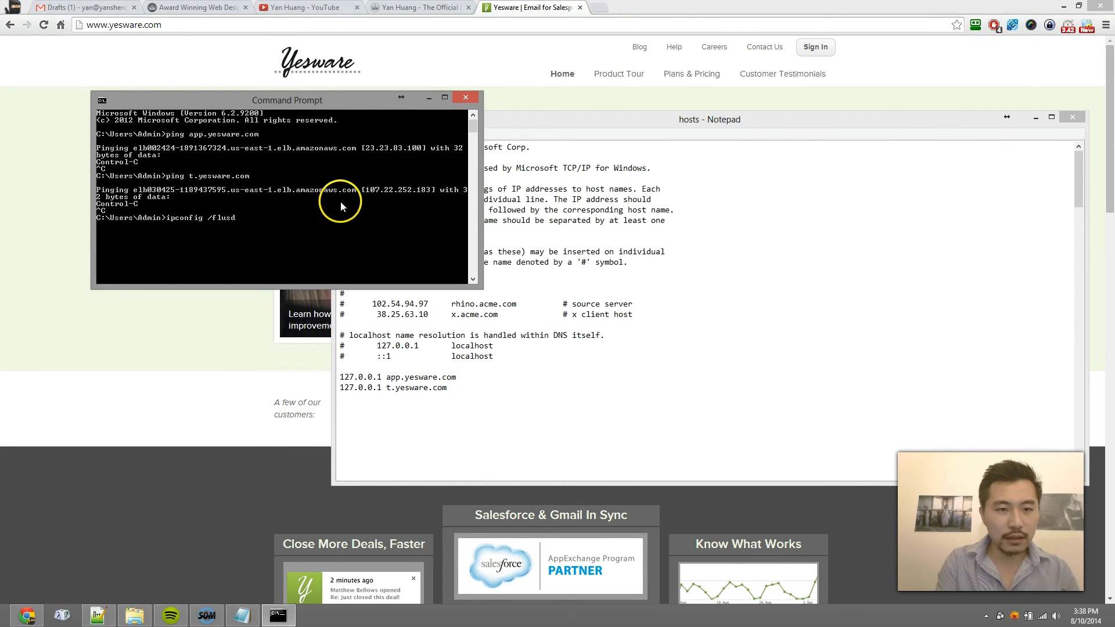
pyautogui.press('Return')
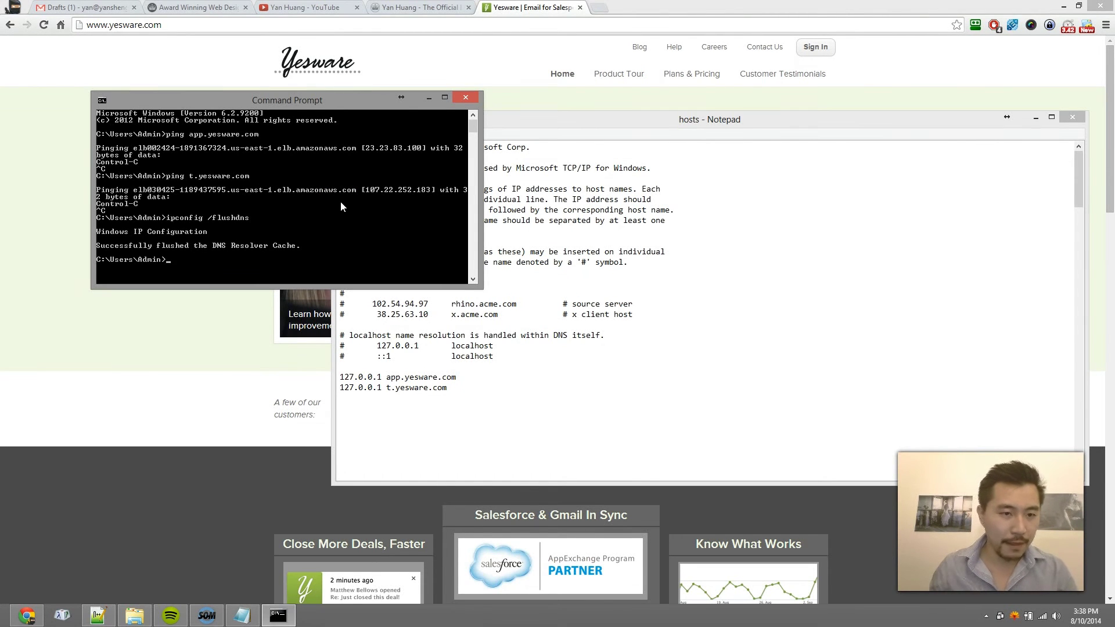
# Ping app.yesware.com and confirm the replies come from 127.0.0.1.
pyautogui.write('ping')
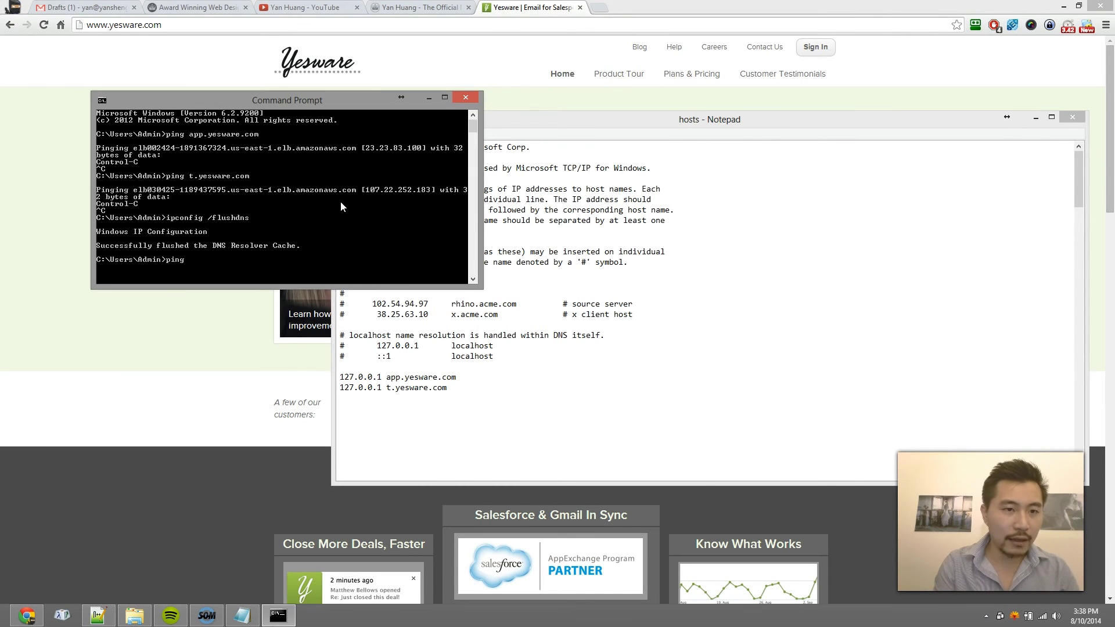
pyautogui.write(' app.yeswar')
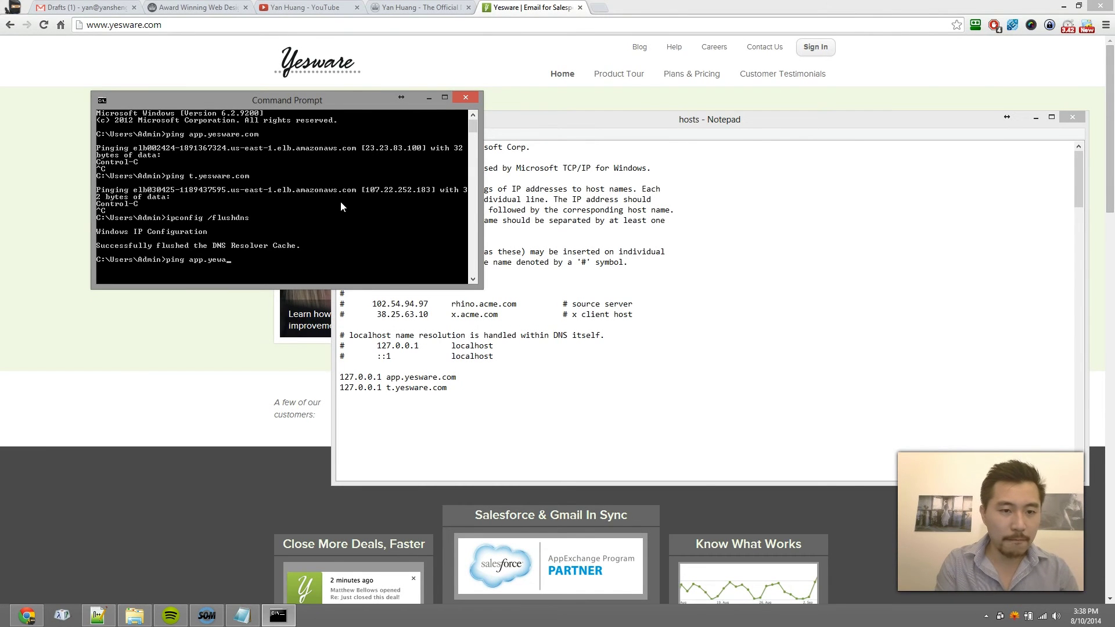
pyautogui.press('BackSpace')
pyautogui.press('BackSpace')
pyautogui.press('BackSpace')
pyautogui.write('sware.com')
pyautogui.press('Return')
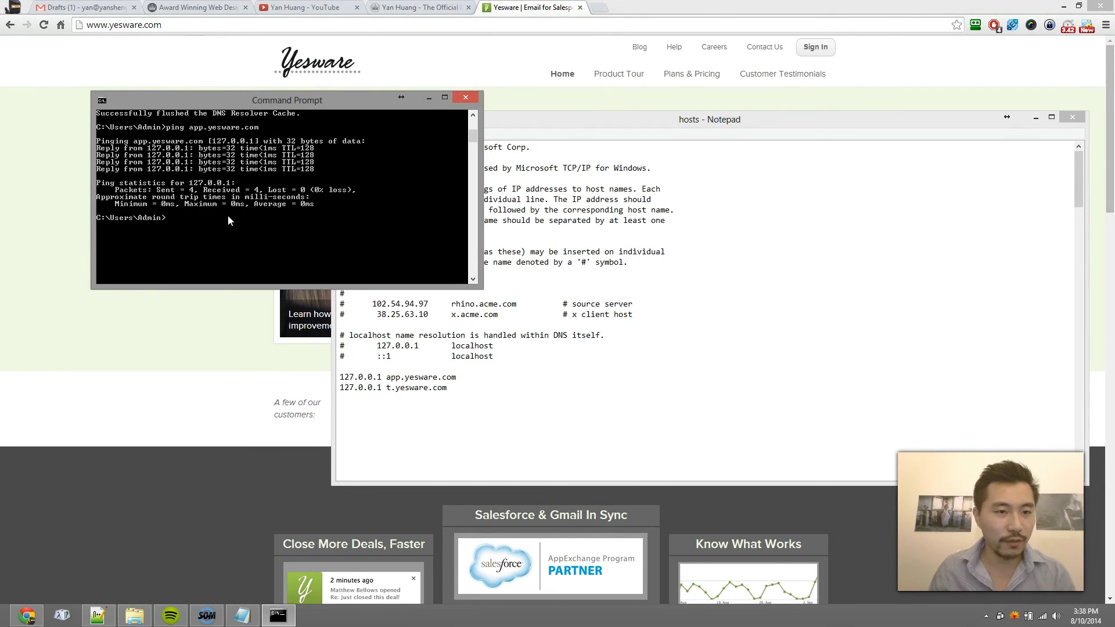
pyautogui.click(110, 11)
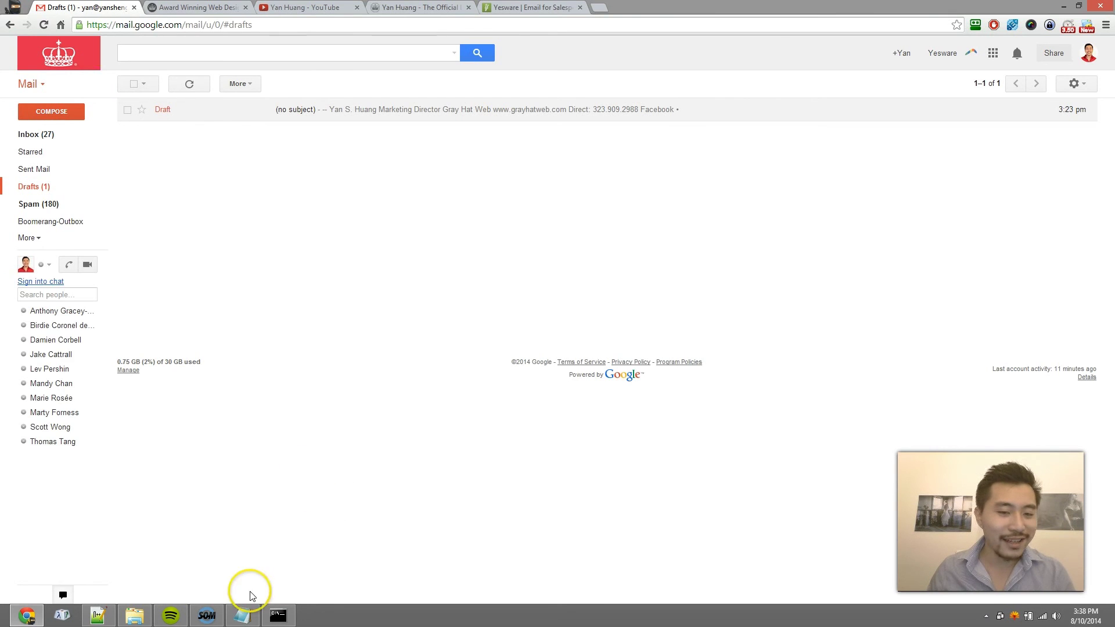
pyautogui.hotkey('ctrl', 'shift', 'Tab')
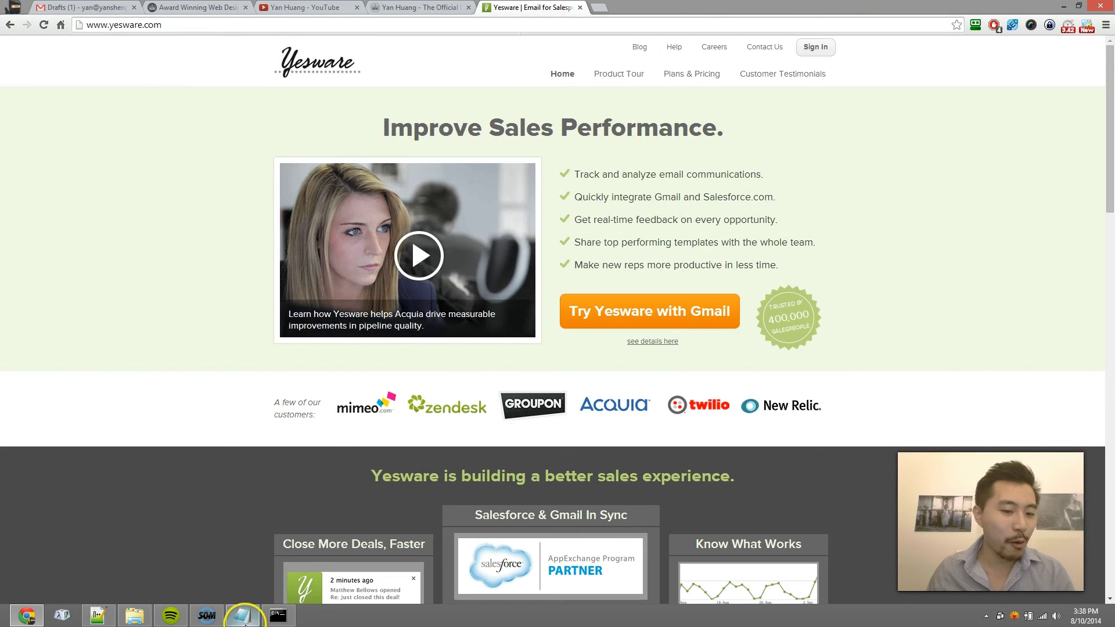
pyautogui.click(244, 619)
pyautogui.click(278, 615)
pyautogui.click(410, 482)
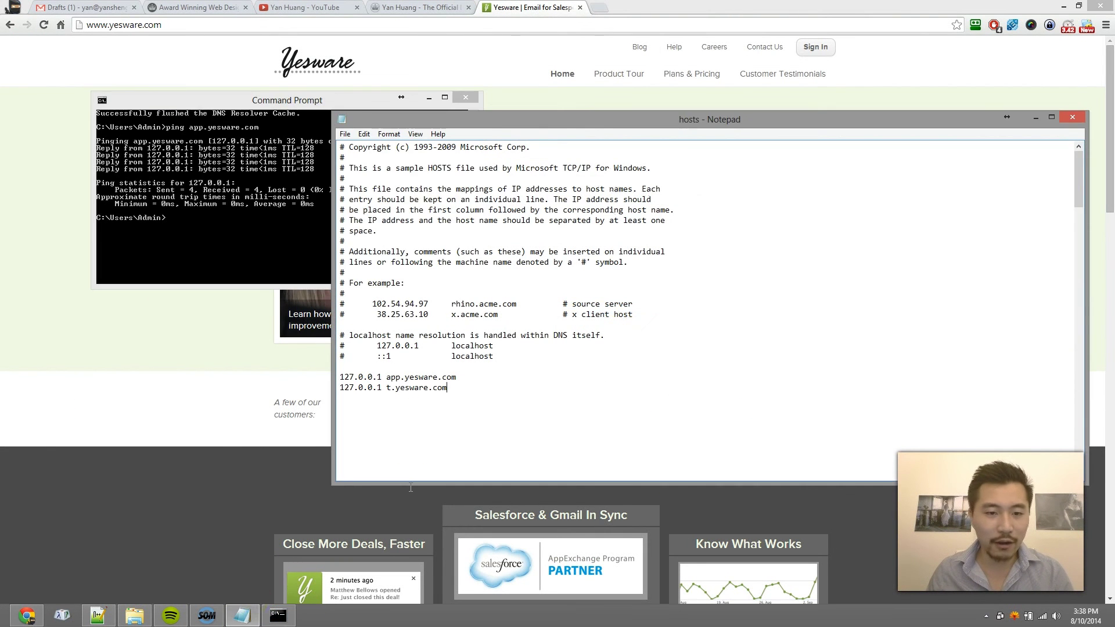
pyautogui.click(260, 259)
pyautogui.click(478, 269)
pyautogui.press('Down')
pyautogui.press('Down')
pyautogui.press('Down')
pyautogui.press('Down')
pyautogui.press('Home')
pyautogui.hotkey('shift', 'End')
pyautogui.press('Down')
pyautogui.press('Down')
pyautogui.press('Down')
pyautogui.press('Down')
pyautogui.press('Down')
pyautogui.press('Down')
pyautogui.press('Down')
pyautogui.press('Right')
pyautogui.press('Right')
pyautogui.press('Right')
pyautogui.press('Right')
pyautogui.press('Right')
pyautogui.press('Right')
pyautogui.press('Right')
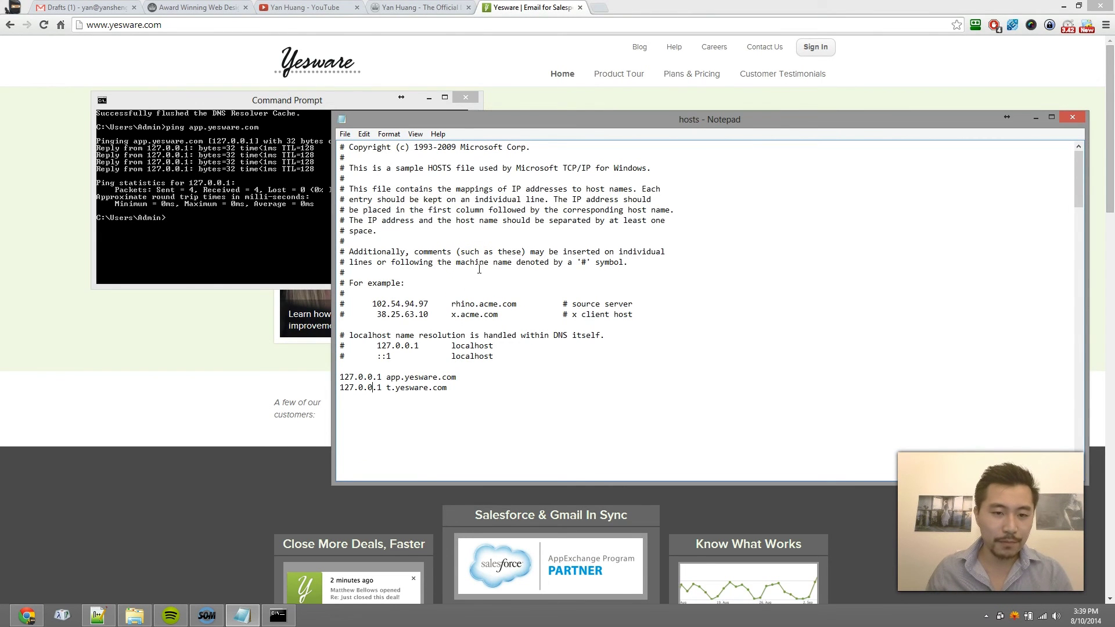
pyautogui.press('Home')
pyautogui.hotkey('shift', 'End')
pyautogui.click(211, 274)
pyautogui.click(305, 241)
pyautogui.click(469, 282)
pyautogui.click(232, 242)
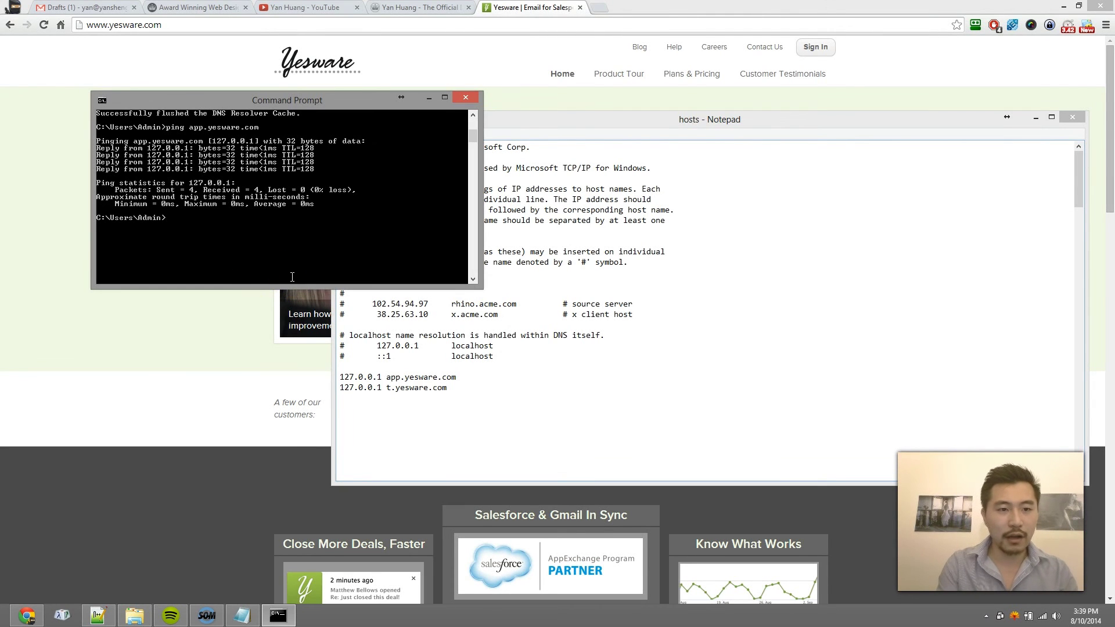
# Ping t.yesware.com and check all 4 replies come from 127.0.0.1.
pyautogui.write('ping t.yesware.com')
pyautogui.press('Return')
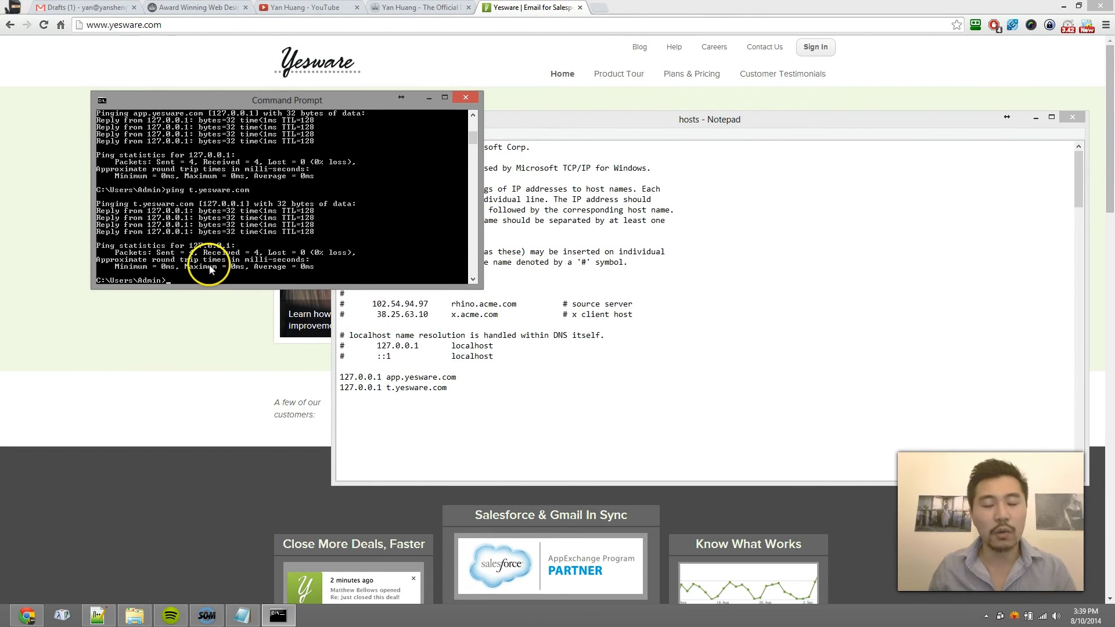
pyautogui.scroll(-3, 210, 266)
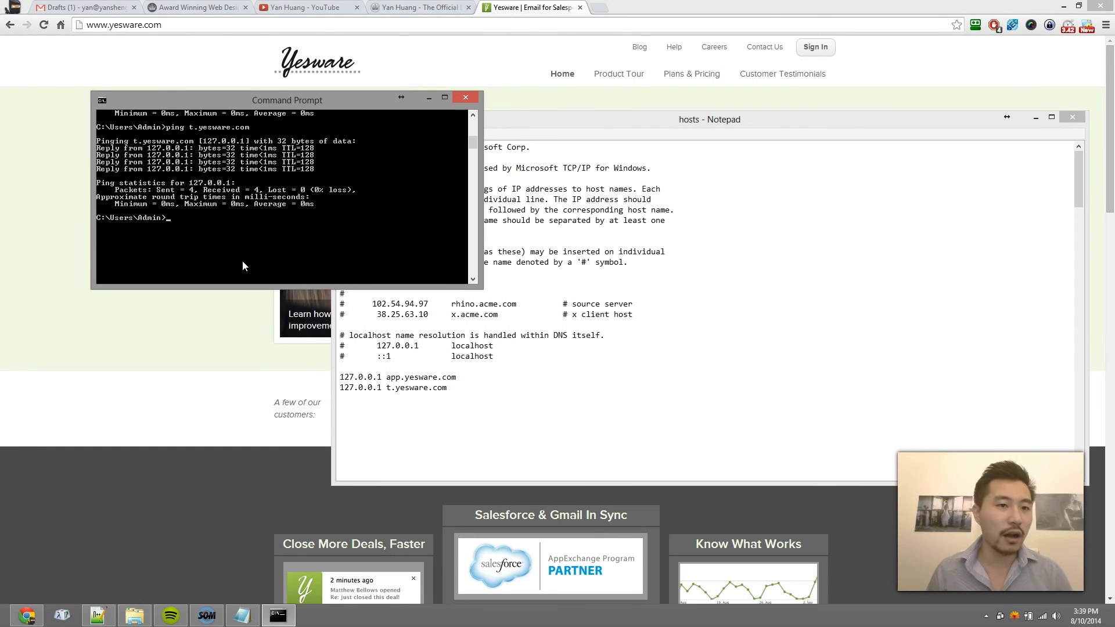
pyautogui.scroll(1, 240, 260)
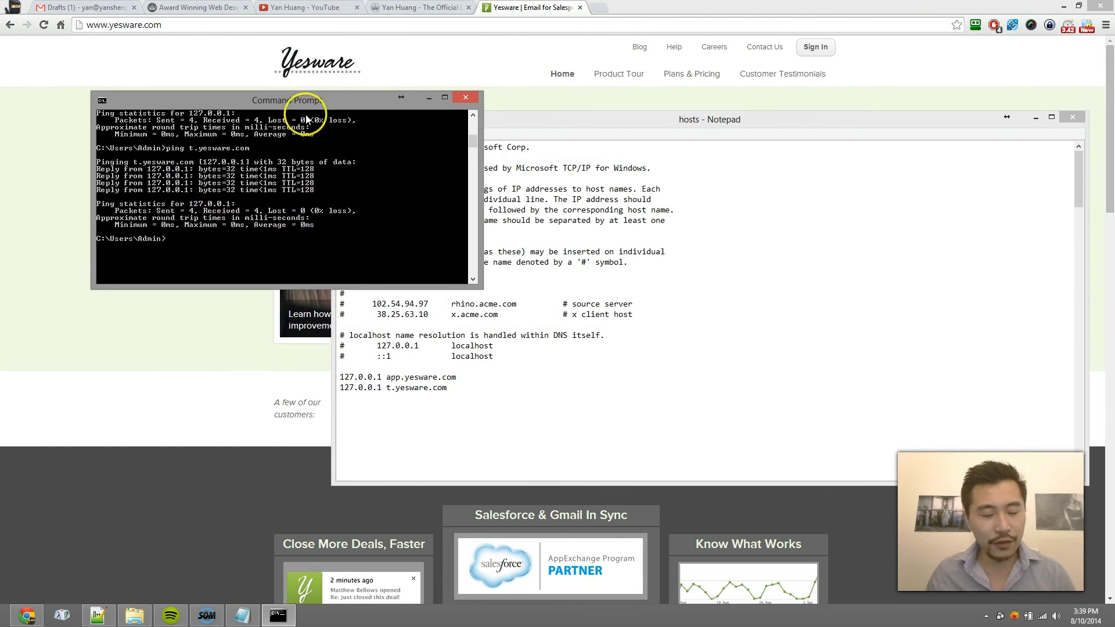
pyautogui.click(261, 157)
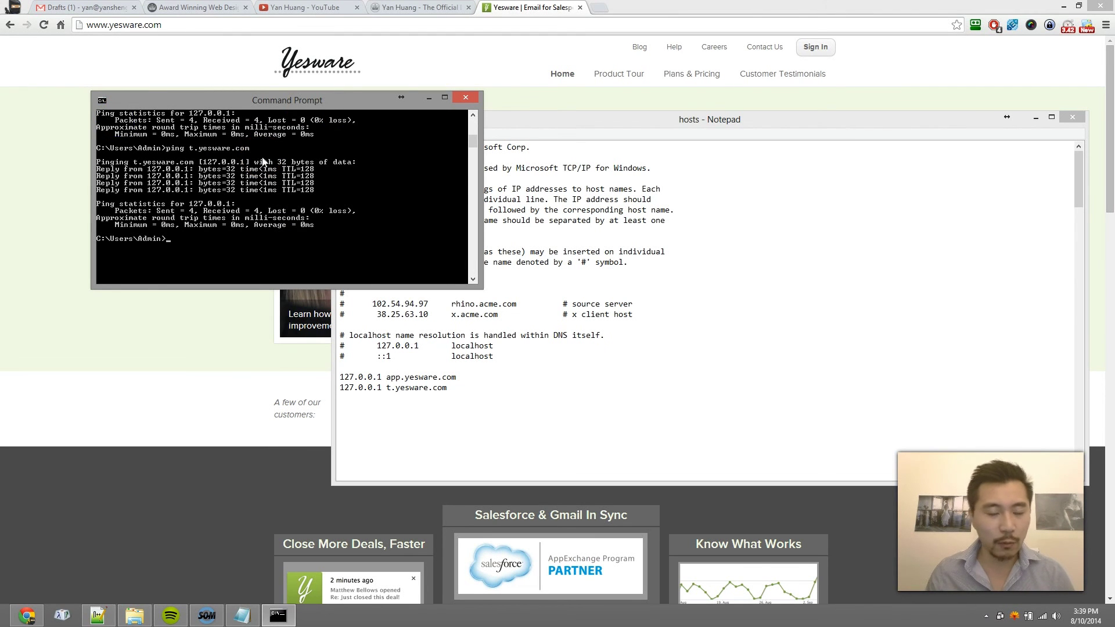
pyautogui.click(264, 160)
# Switch back to the hosts file and highlight t.yesware.com on its last line.
pyautogui.click(364, 273)
pyautogui.hotkey('alt', 'Tab')
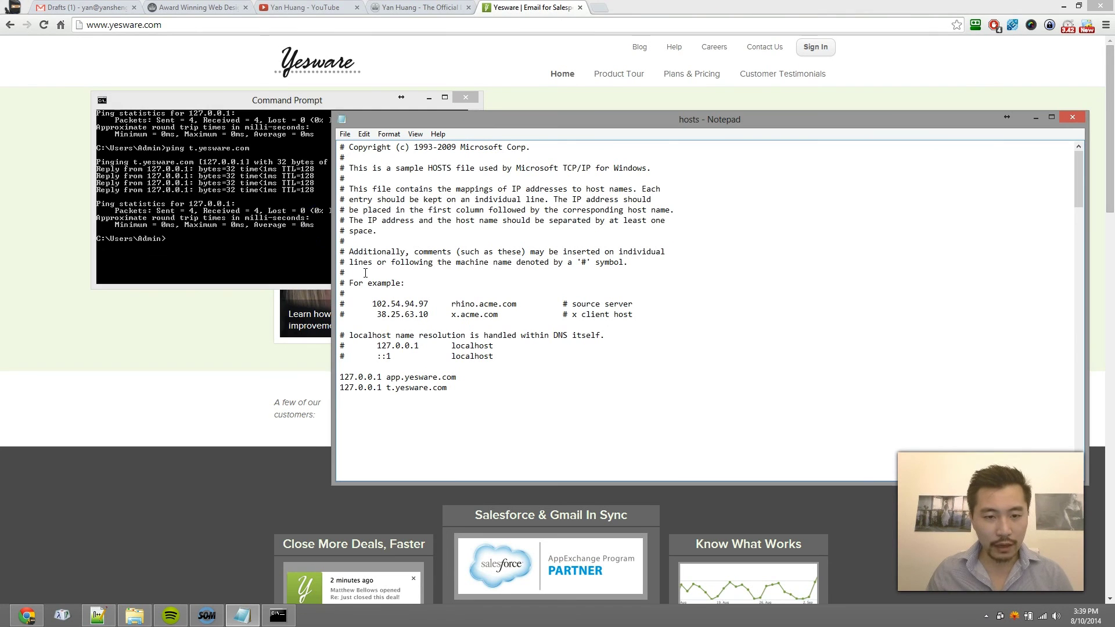
pyautogui.moveTo(448, 387); pyautogui.dragTo(388, 387)
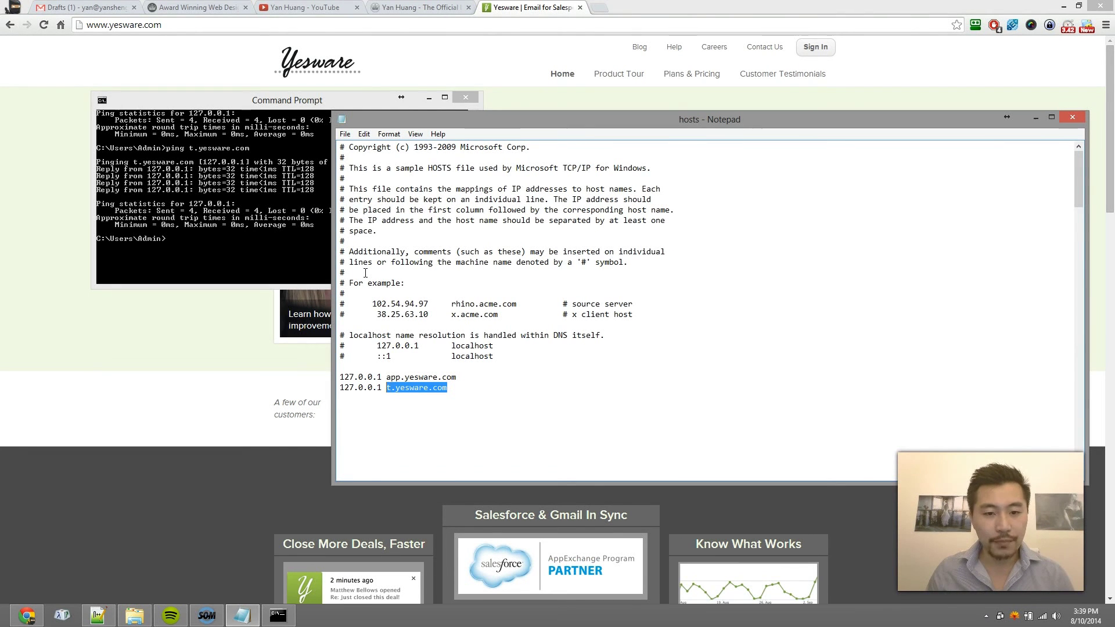
pyautogui.click(387, 387)
pyautogui.moveTo(388, 385); pyautogui.dragTo(490, 388)
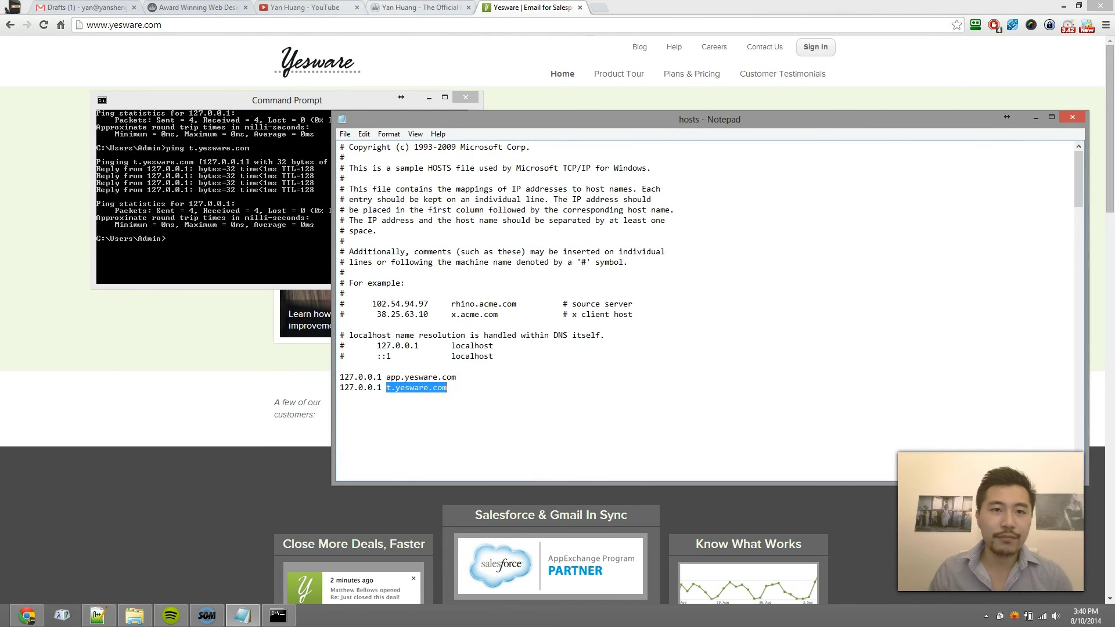
# Switch to Chrome, look over the YouTube and personal-site tabs, and return to the Yesware homepage.
pyautogui.hotkey('alt', 'Tab')
pyautogui.hotkey('ctrl', 'shift', 'Tab')
pyautogui.hotkey('ctrl', 'shift', 'Tab')
pyautogui.scroll(-10, 402, 364)
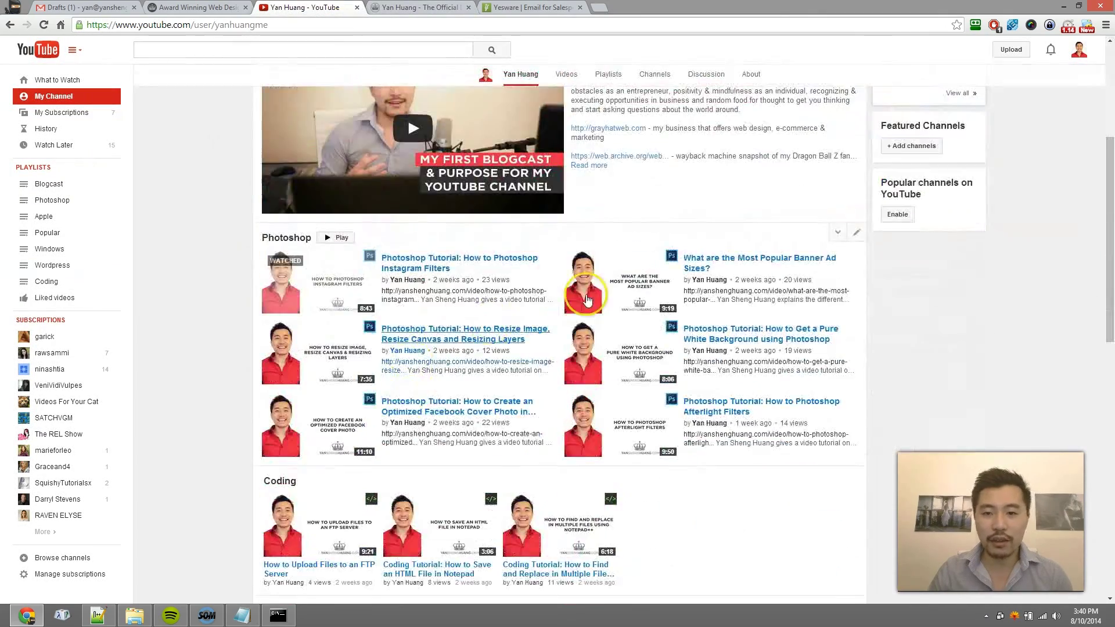
pyautogui.scroll(-2, 690, 371)
pyautogui.scroll(14, 691, 372)
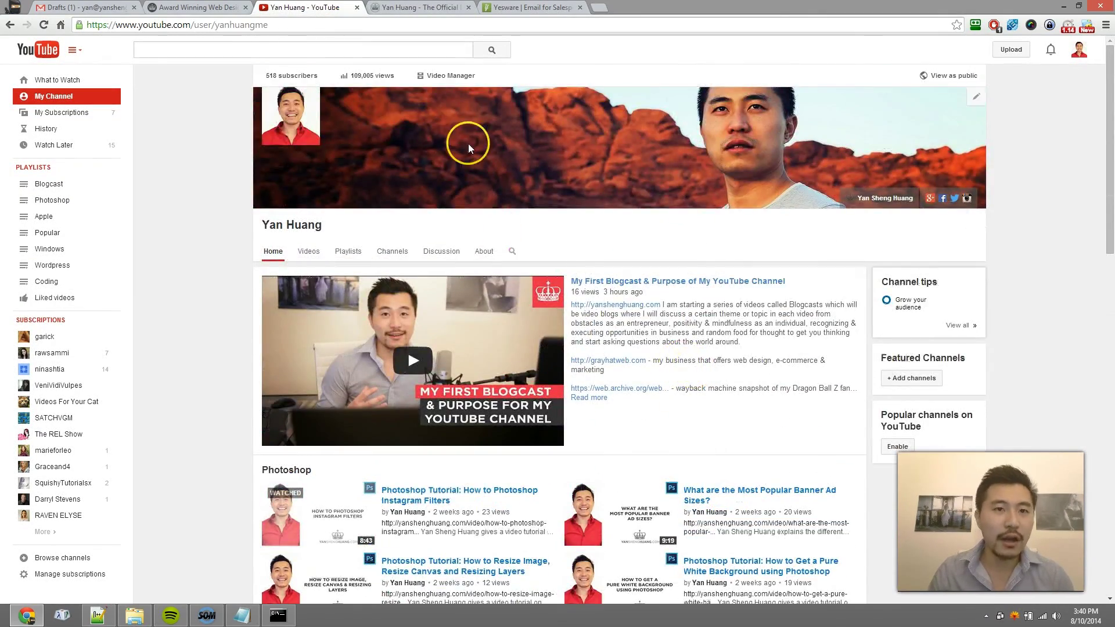
pyautogui.click(424, 8)
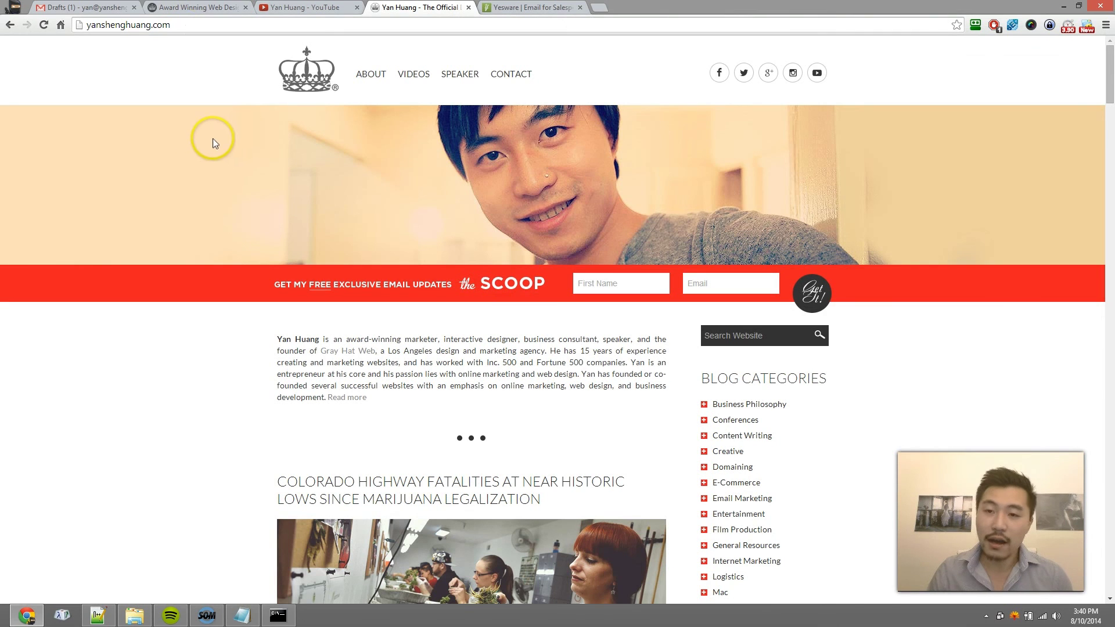
pyautogui.moveTo(744, 80)
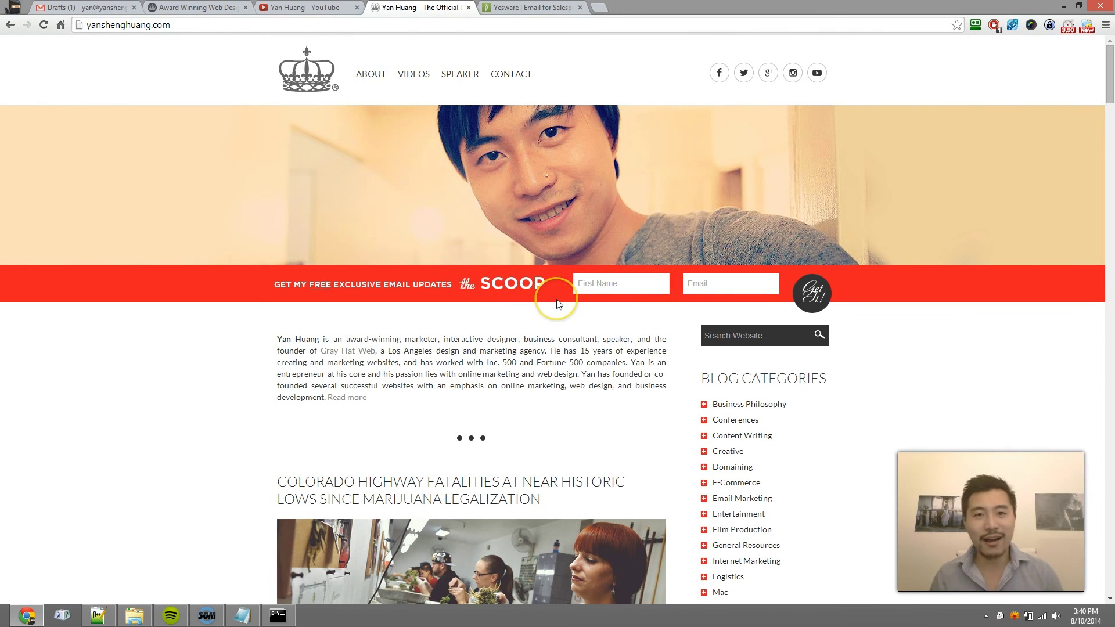
pyautogui.hotkey('ctrl', 'Tab')
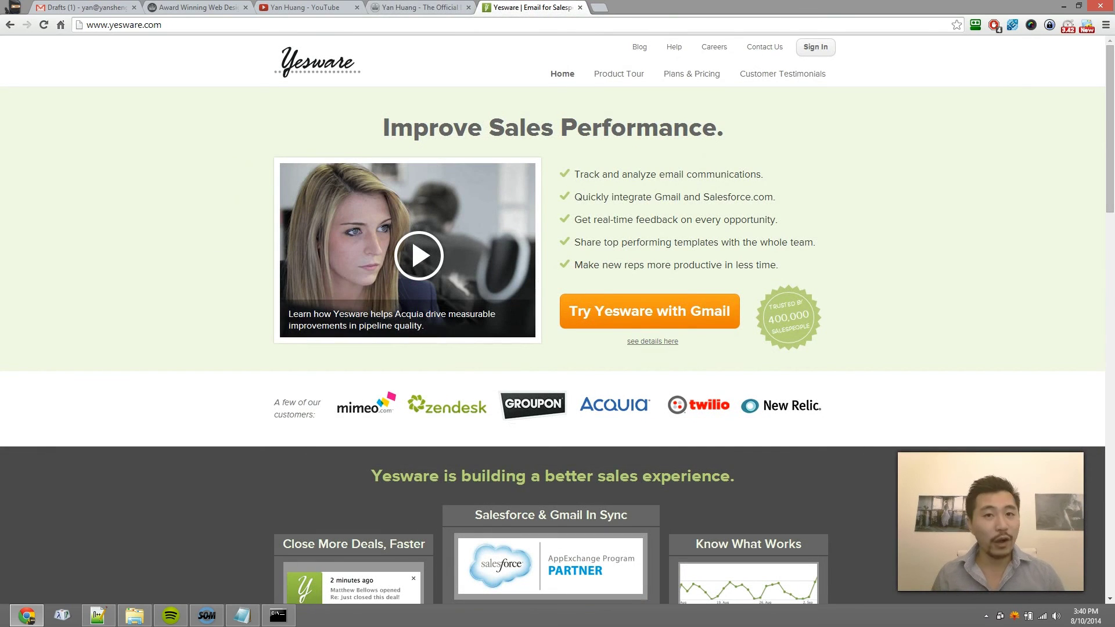